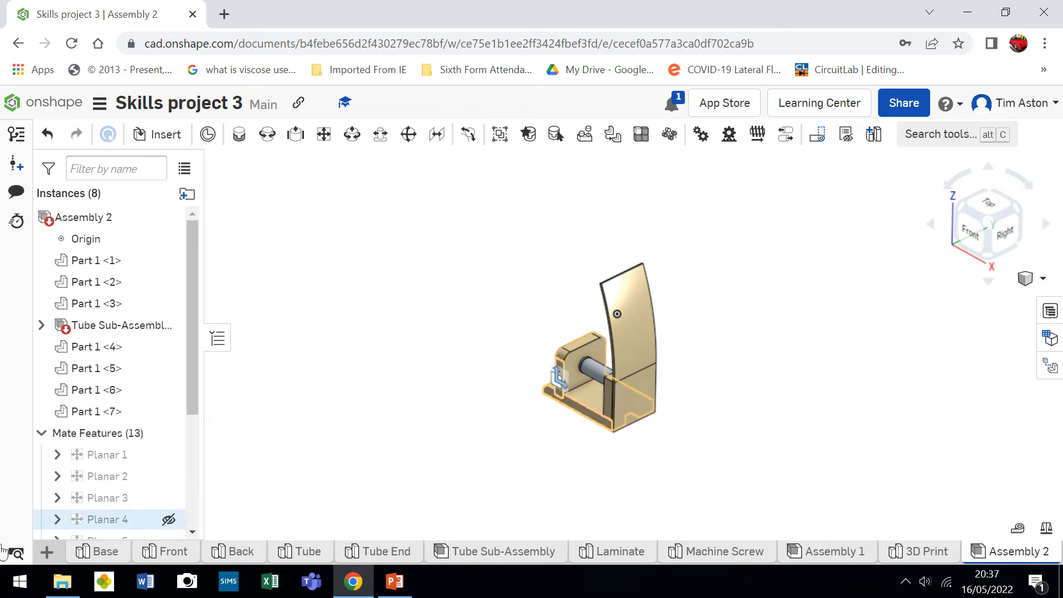
Step: Create a new drawing in the document with no preset views
left_click(48, 552)
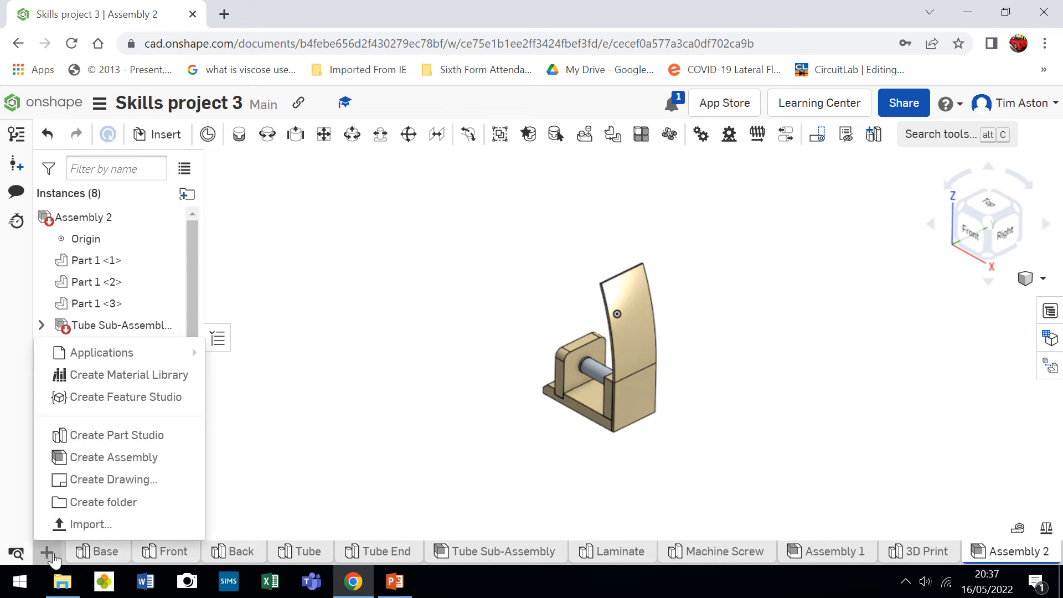
left_click(130, 480)
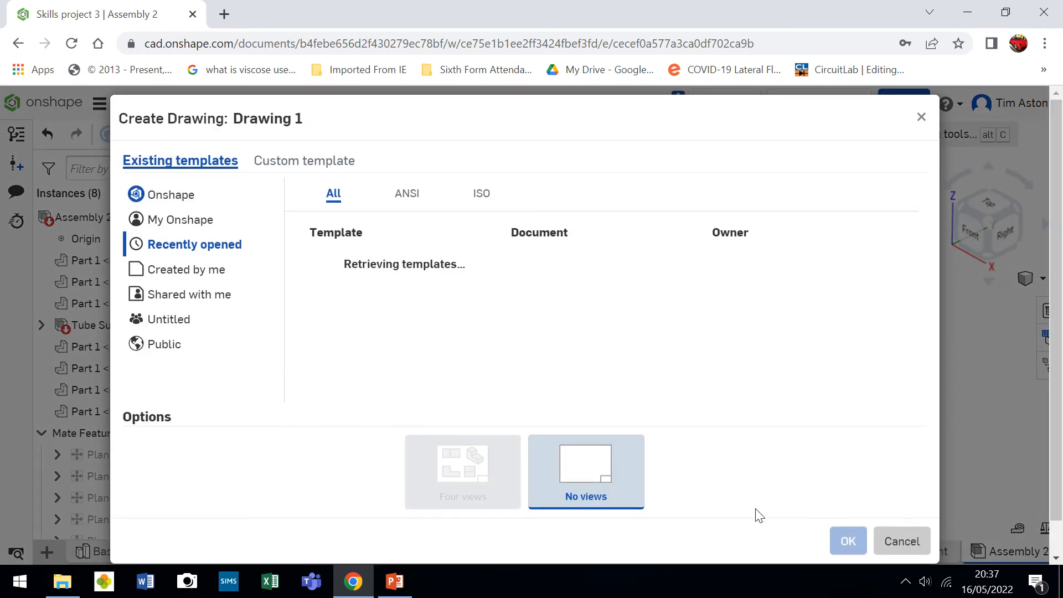
left_click(848, 542)
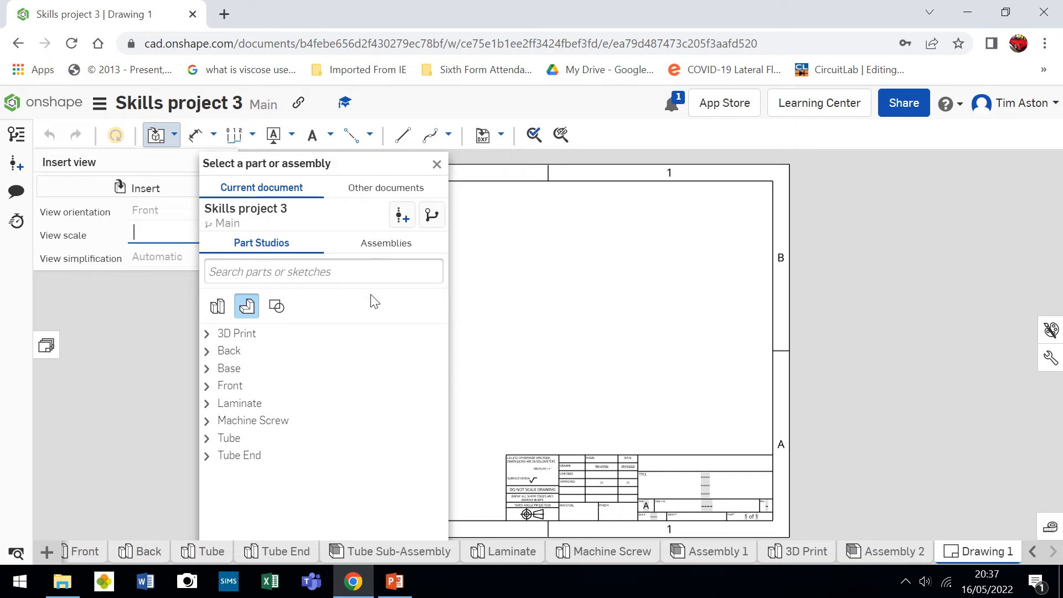
Step: Insert a front view of Assembly 2 at 1:4 scale in the lower-left area of the sheet
left_click(381, 244)
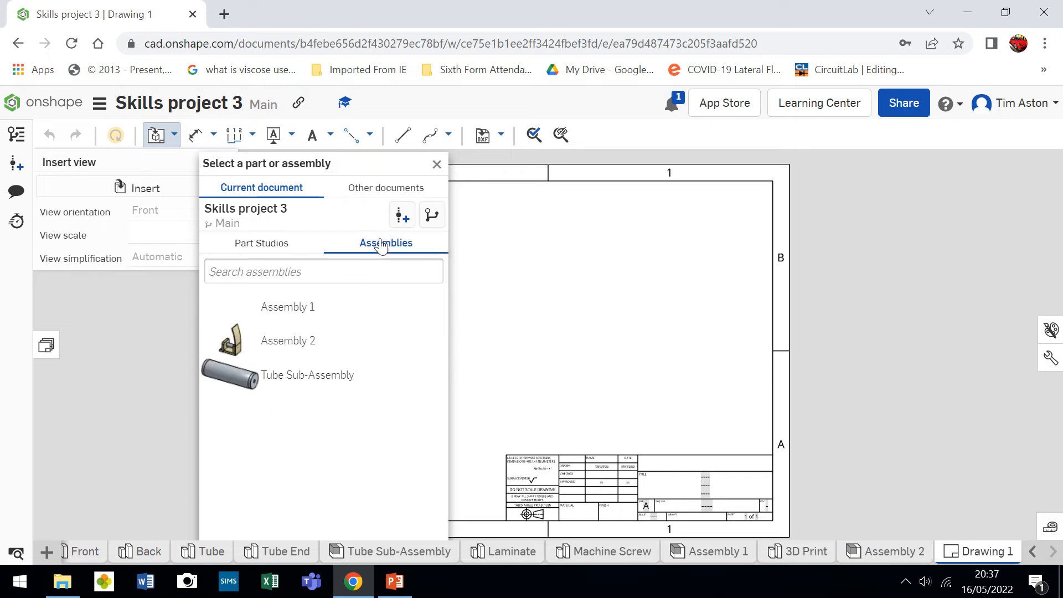
left_click(316, 344)
scroll(646, 398, "up", 3)
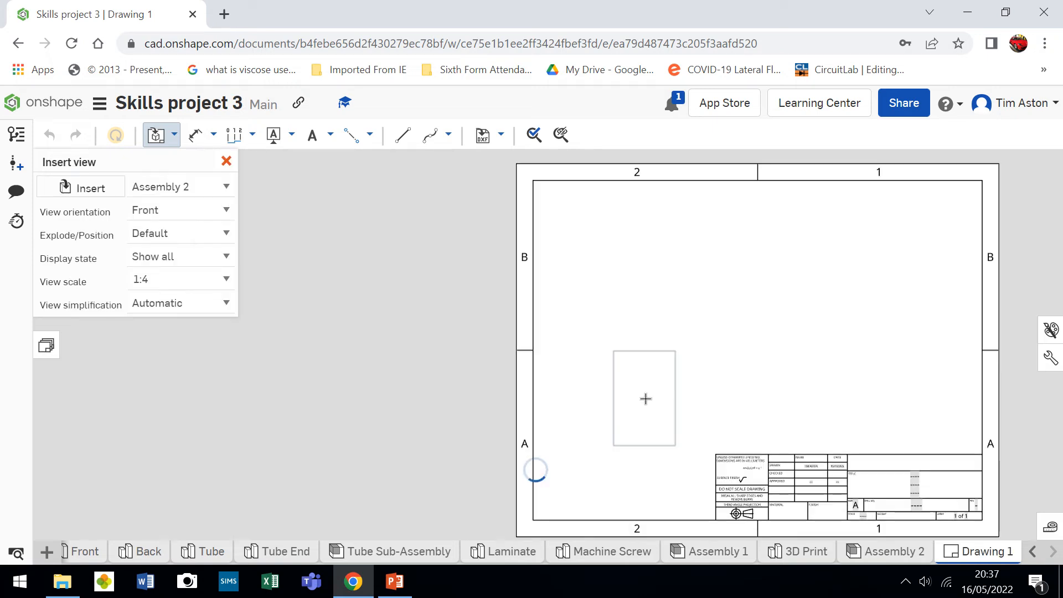
scroll(659, 356, "up", 2)
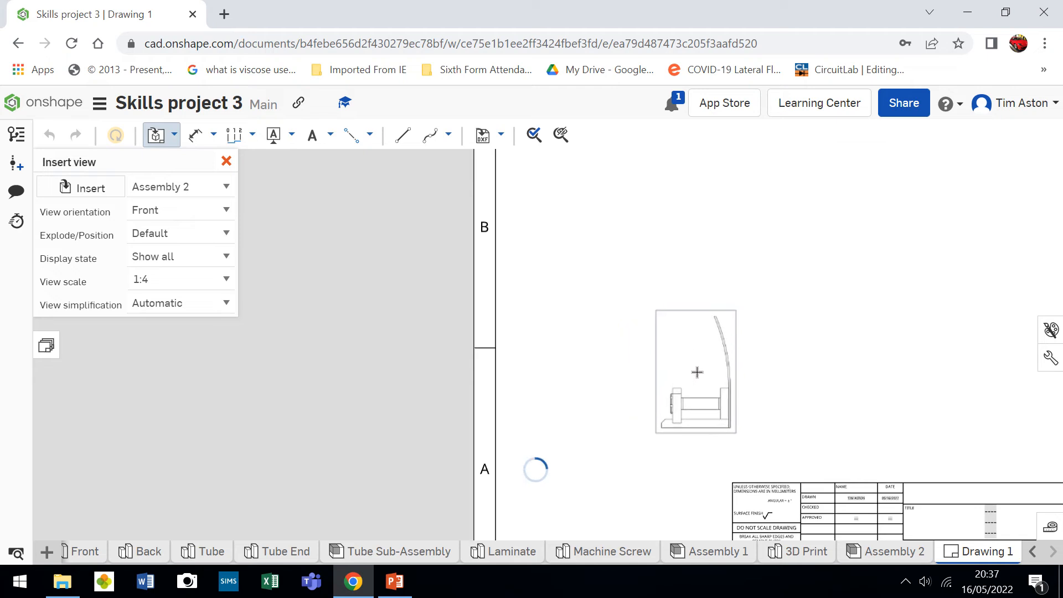
left_click(697, 372)
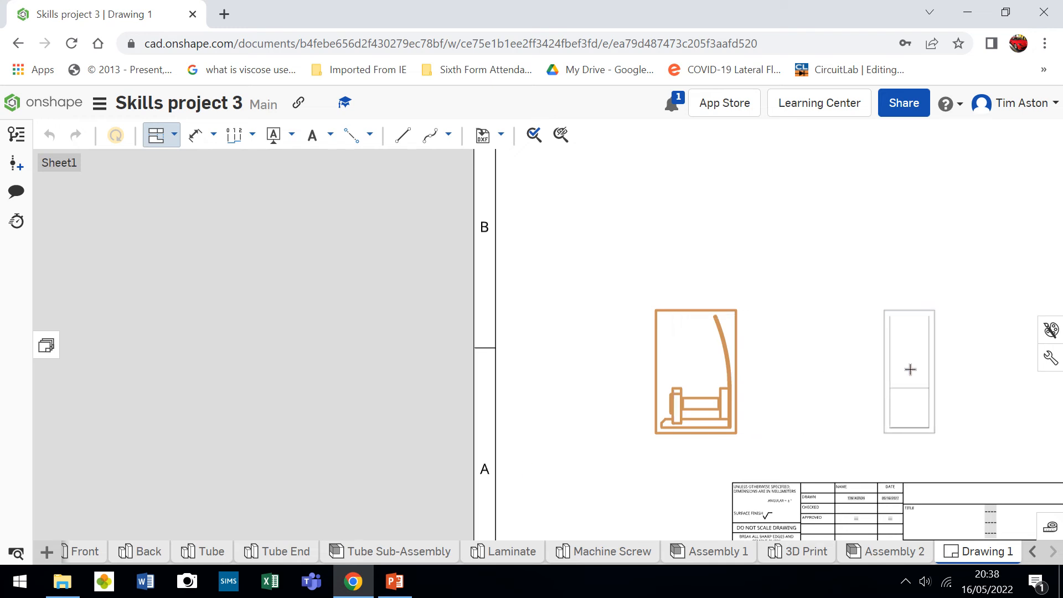
Step: Project a side view, a top view and an isometric view from the front view, with the isometric in the sheet's upper-right corner
left_click(912, 369)
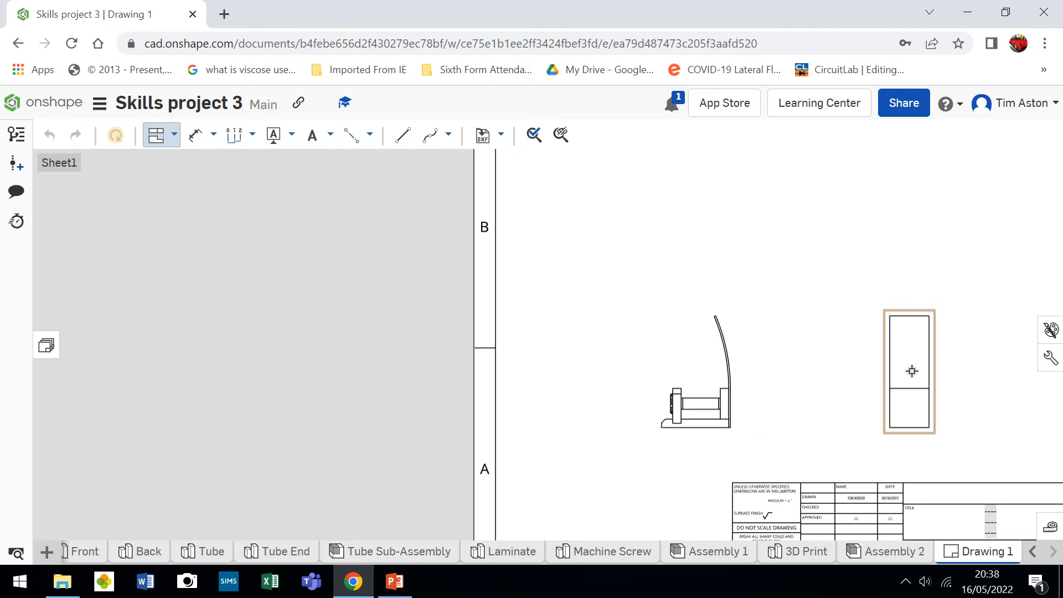
scroll(742, 420, "down", 3)
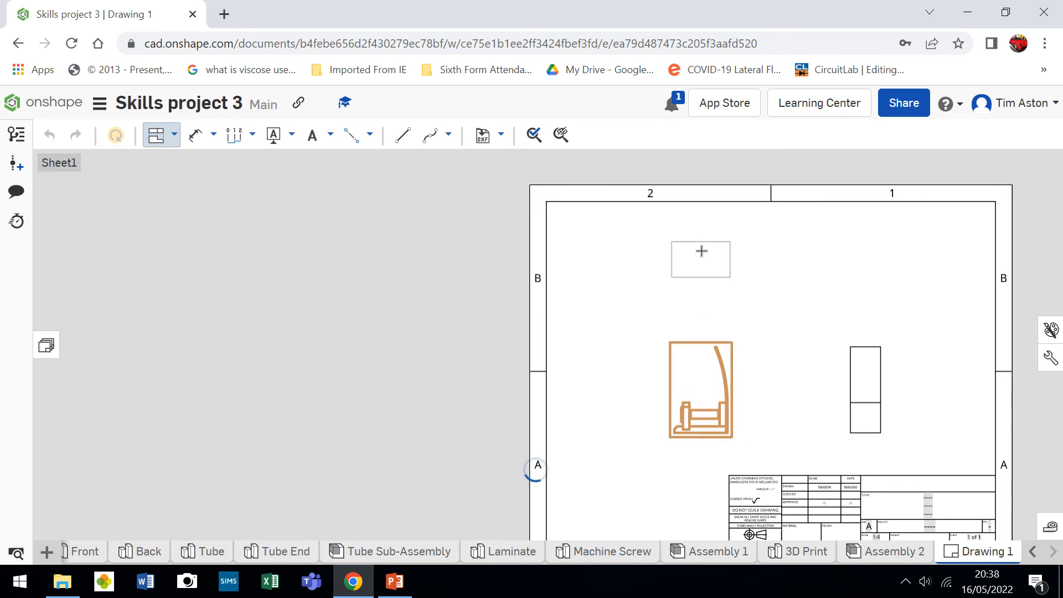
left_click(701, 251)
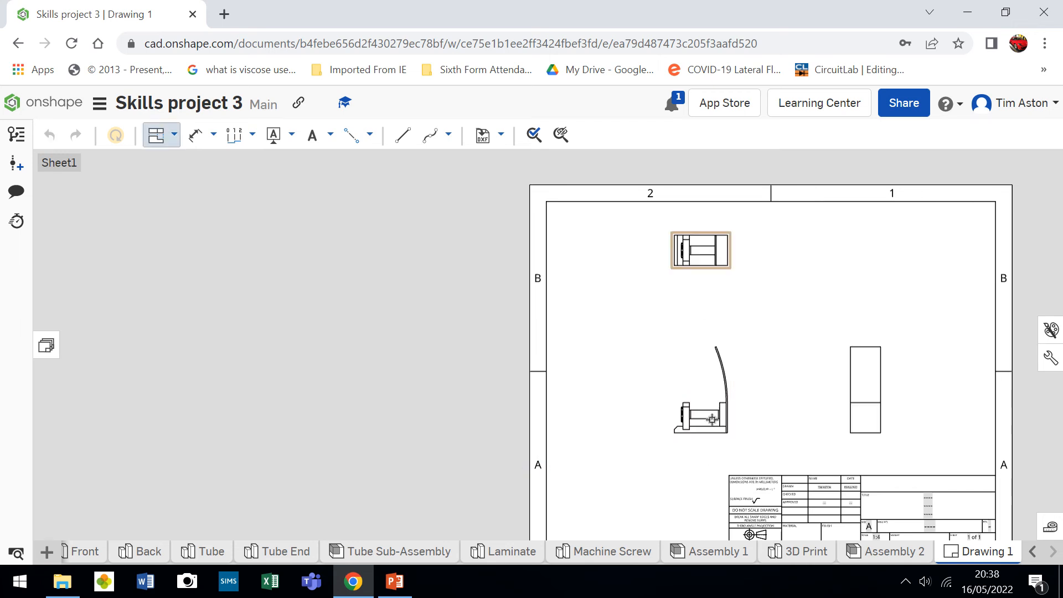
left_click(706, 381)
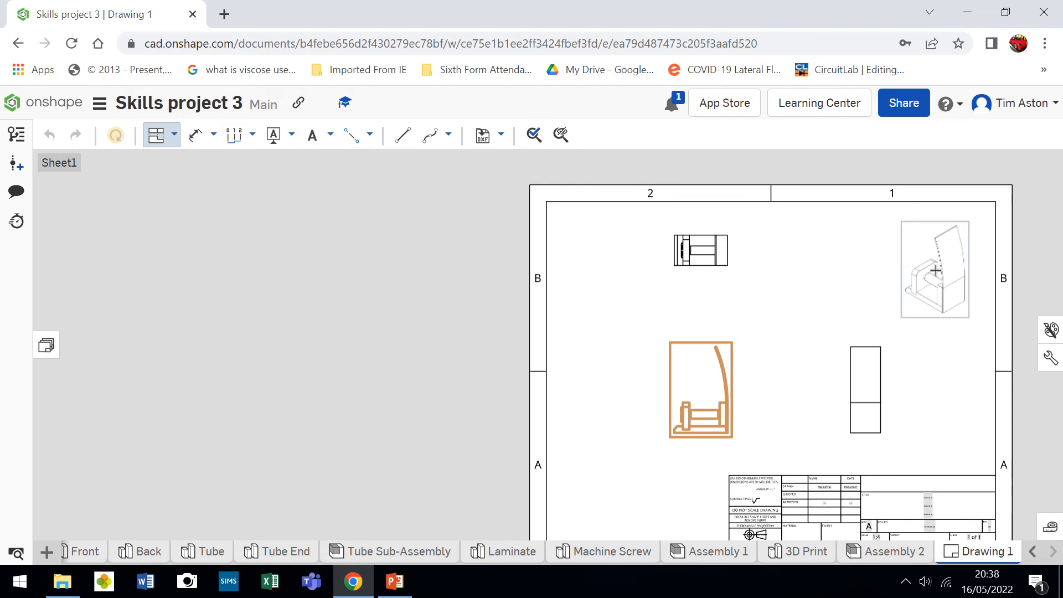
left_click(936, 270)
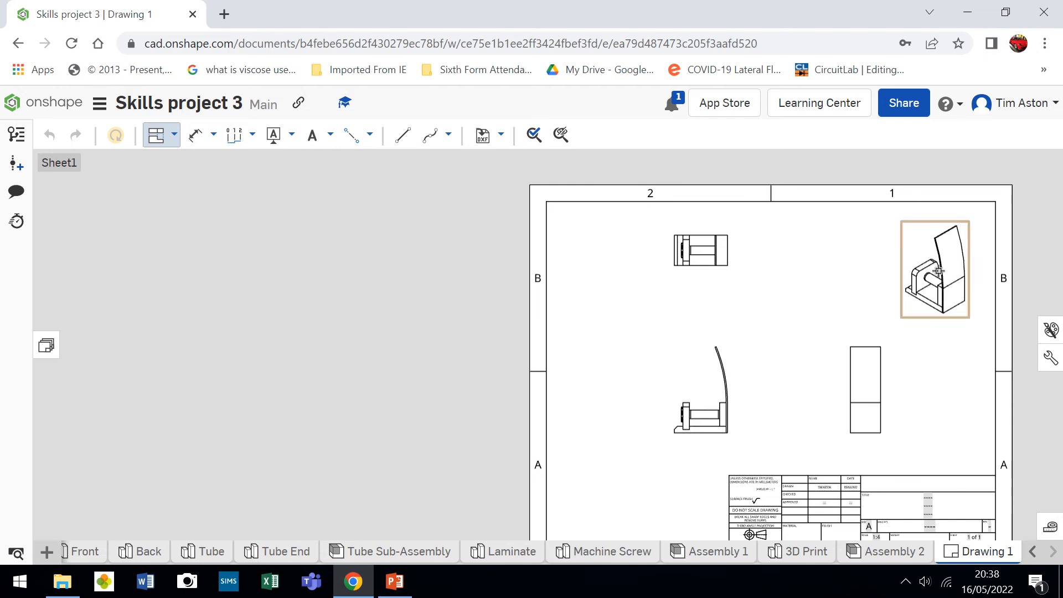
key("Escape")
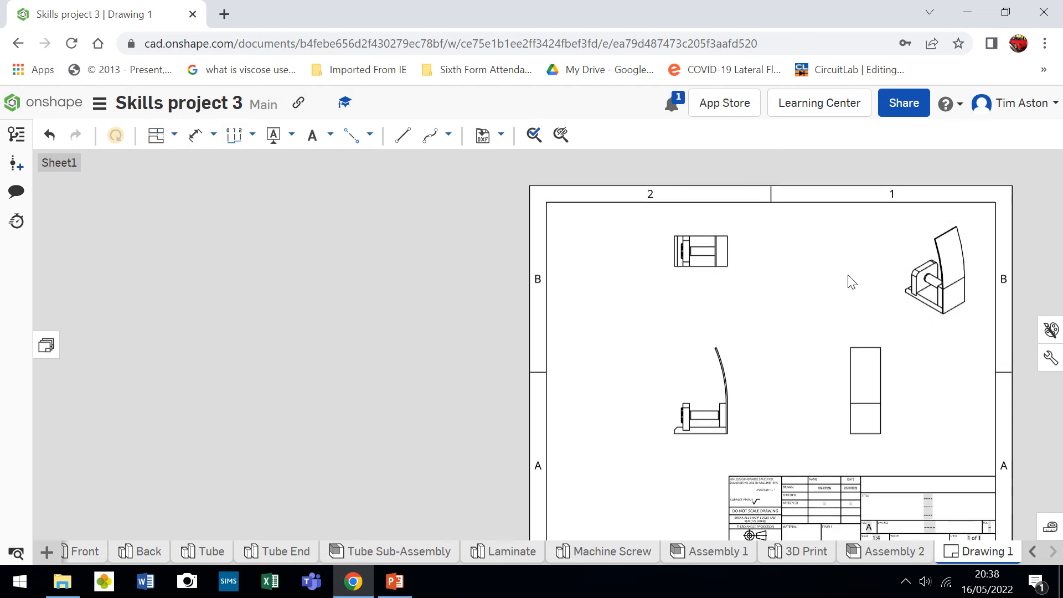
Step: Reposition the orthographic views so that the side and top views sit closer to the front view
scroll(817, 352, "up", 3)
scroll(776, 356, "down", 1)
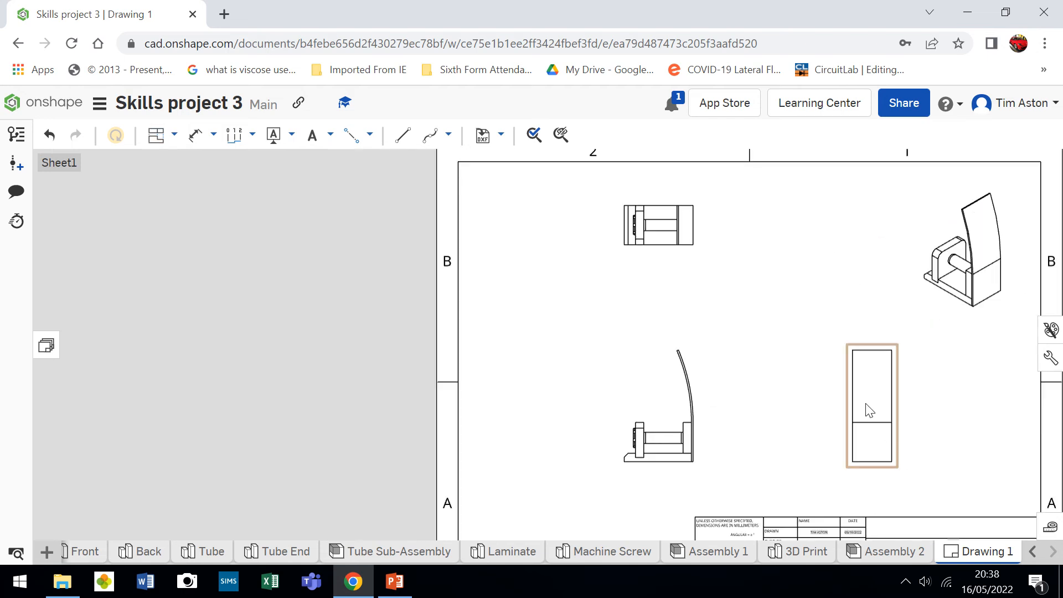
mouse_move(869, 408)
left_mouse_down()
mouse_move(675, 413)
mouse_move(847, 410)
mouse_move(808, 422)
left_mouse_up()
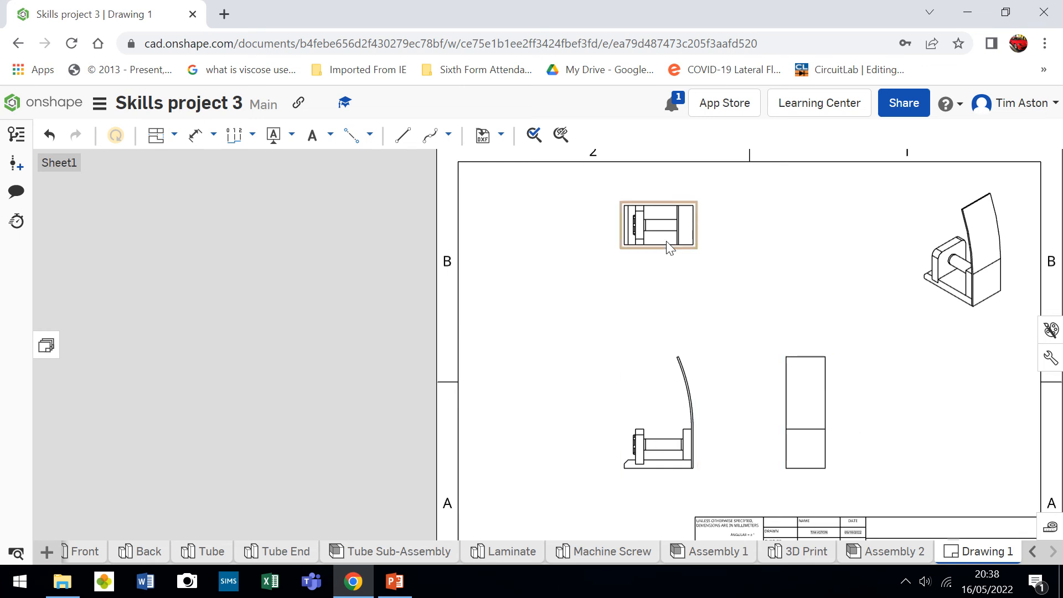
mouse_move(648, 244)
left_mouse_down()
mouse_move(641, 277)
mouse_move(591, 278)
left_mouse_up()
left_click_drag(626, 418, 680, 418)
scroll(936, 447, "up", 3)
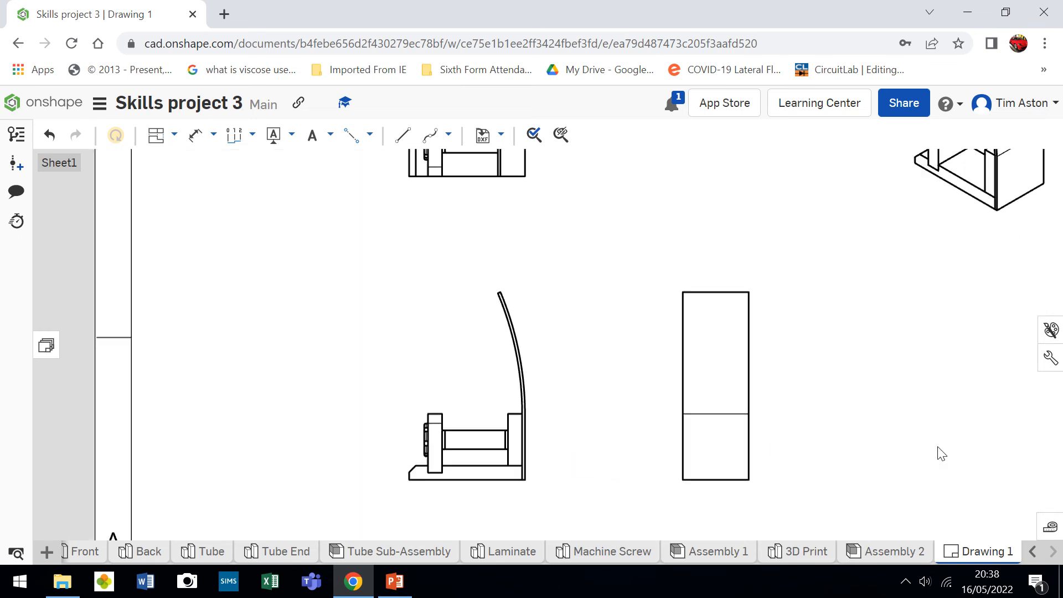
Step: Show hidden lines in the top, front and side views
scroll(919, 430, "down", 3)
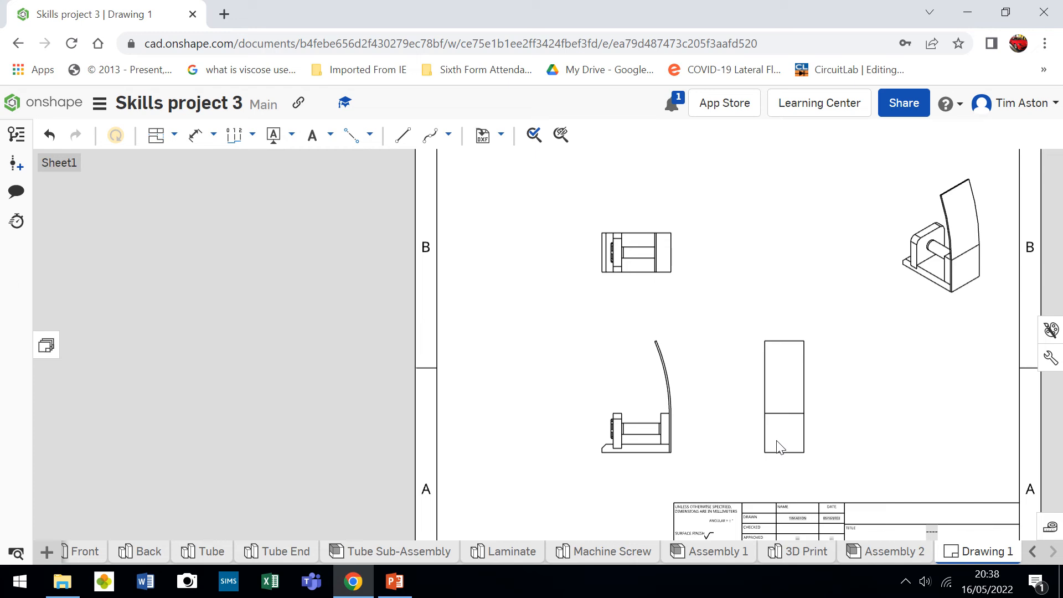
right_click(663, 246)
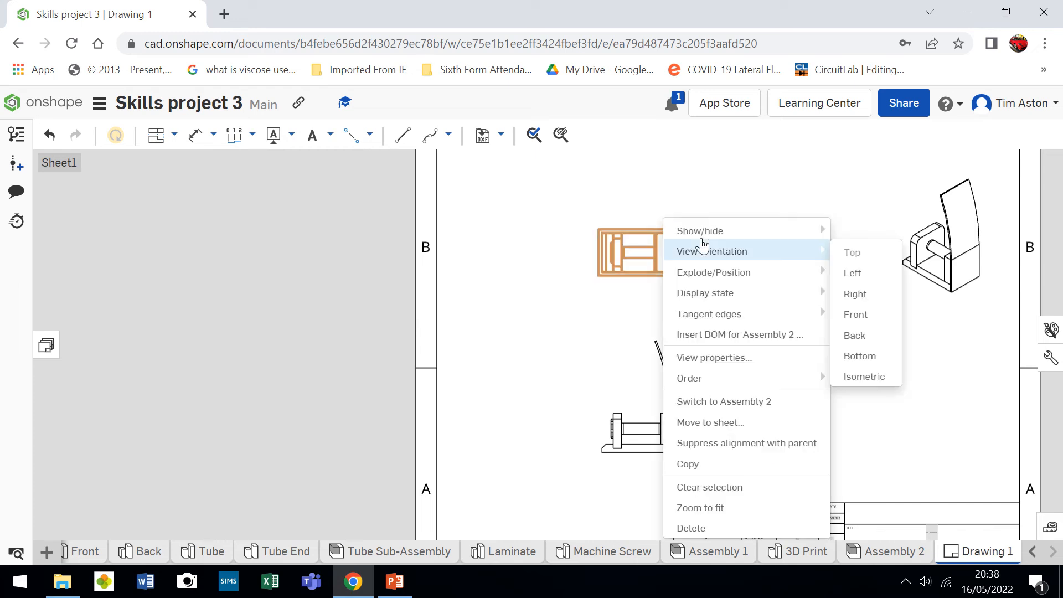
mouse_move(700, 231)
left_click(890, 229)
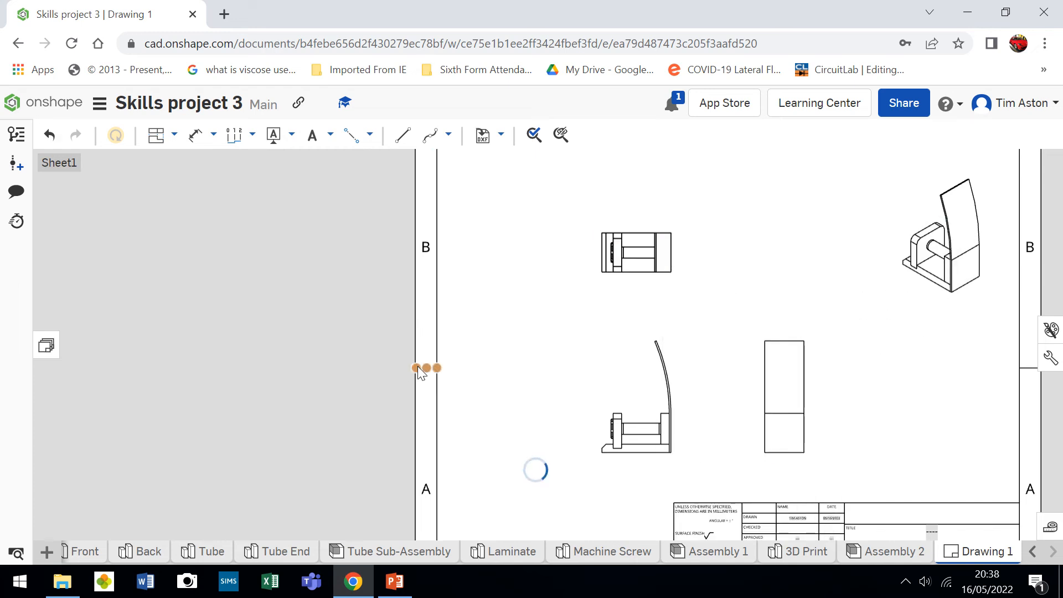
right_click(637, 390)
mouse_move(709, 135)
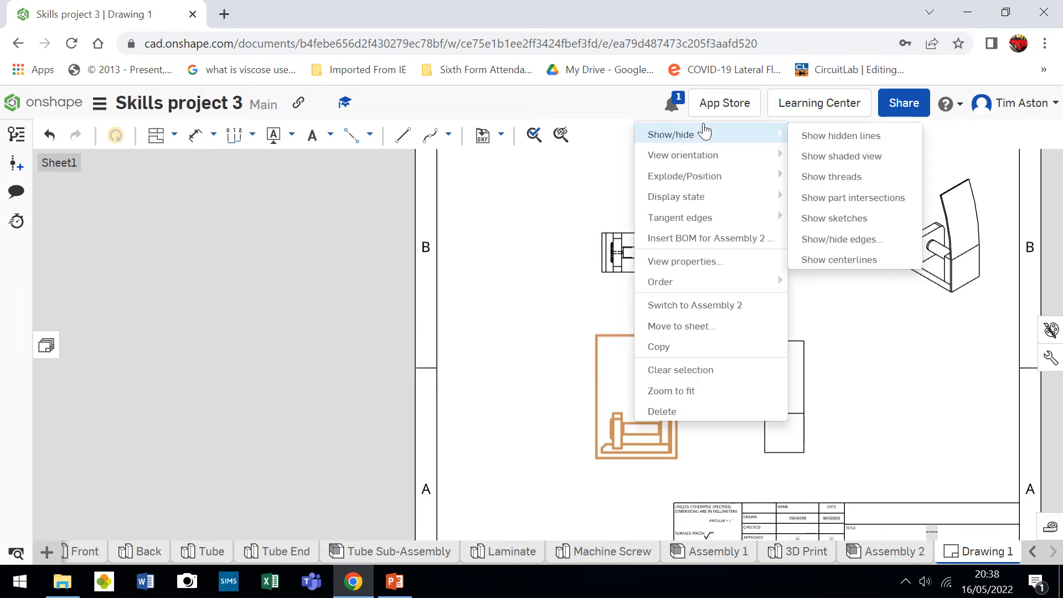
left_click(896, 134)
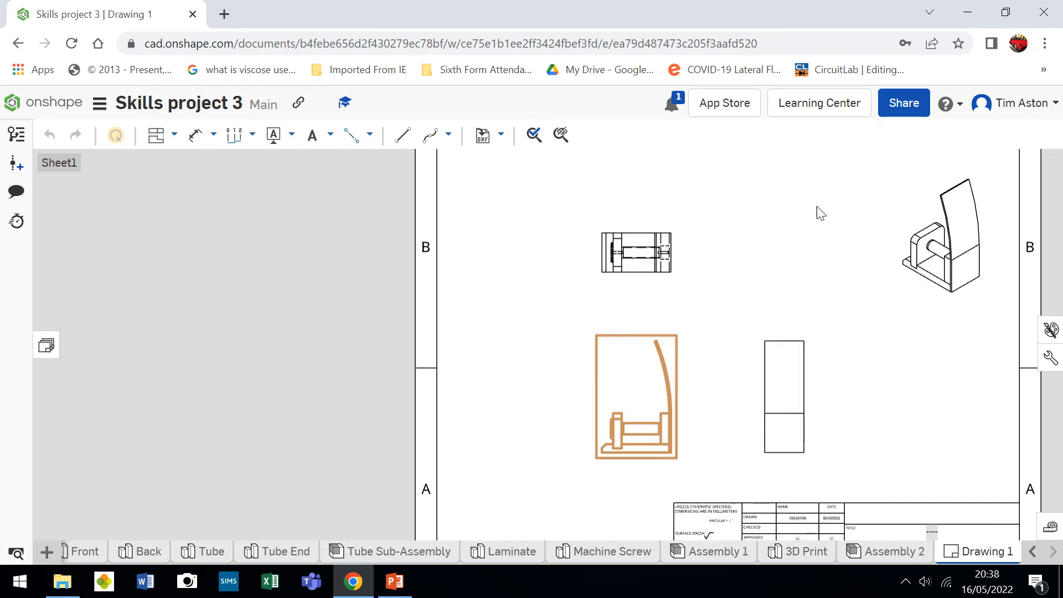
right_click(792, 404)
mouse_move(840, 160)
mouse_move(819, 136)
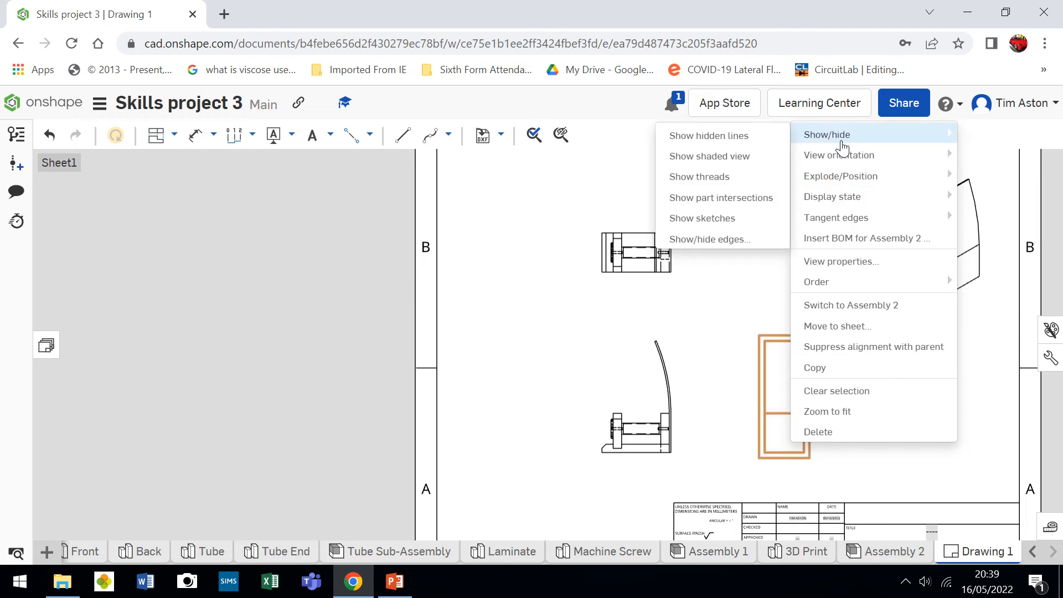
left_click(714, 137)
Step: Examine the hidden screw, tube and joint details in the top, front and side views
scroll(643, 247, "up", 10)
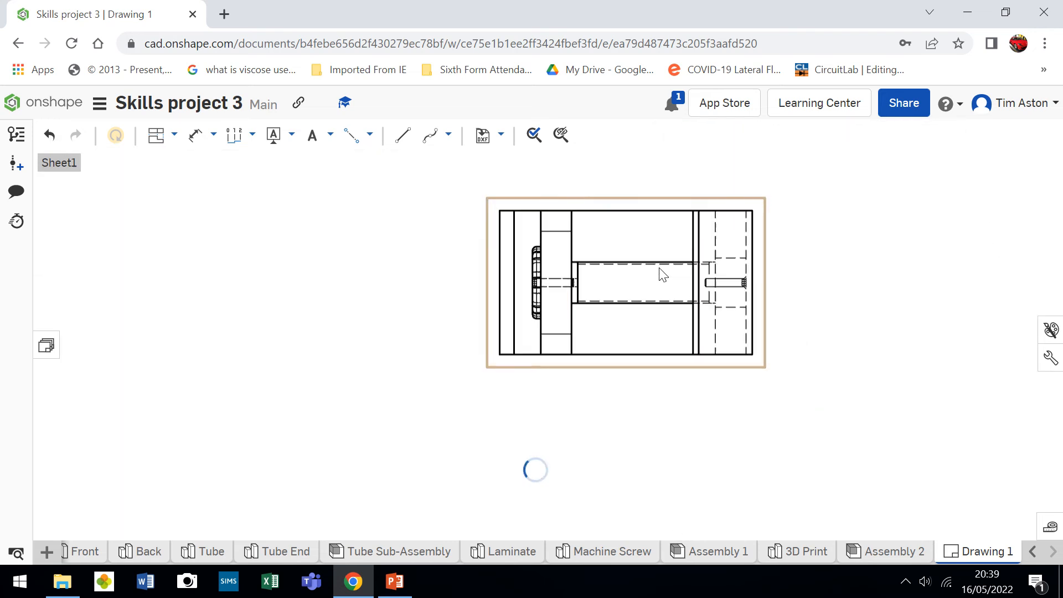
scroll(659, 294, "down", 3)
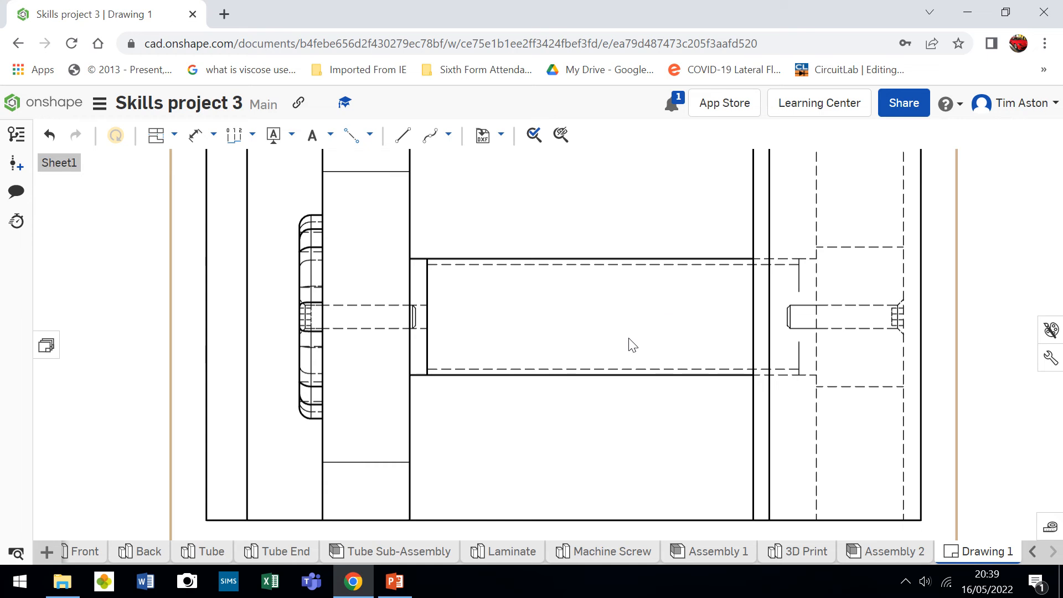
scroll(632, 344, "down", 2)
scroll(627, 340, "down", 1)
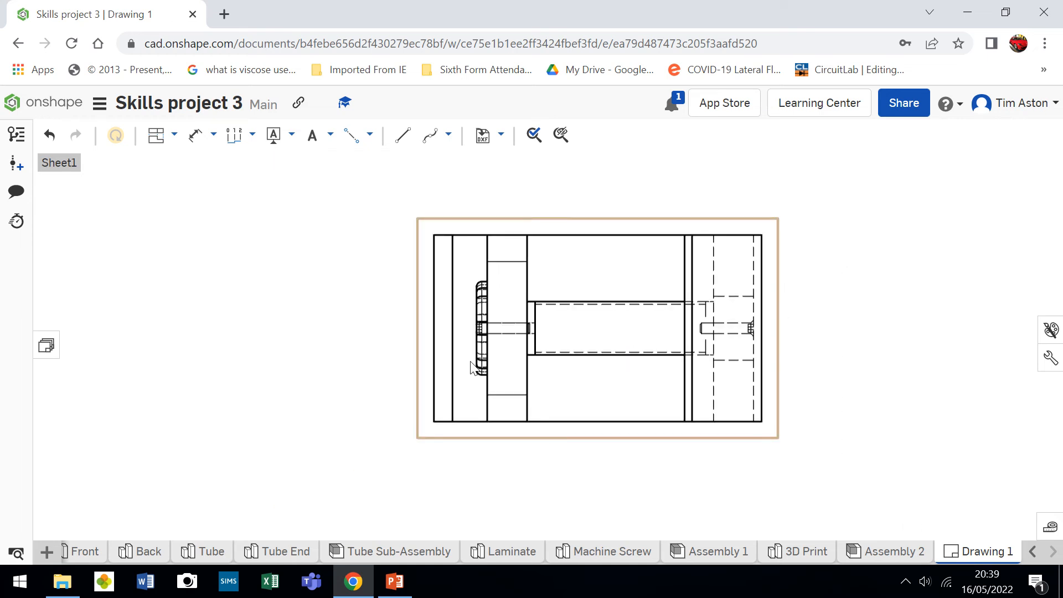
scroll(437, 256, "down", 5)
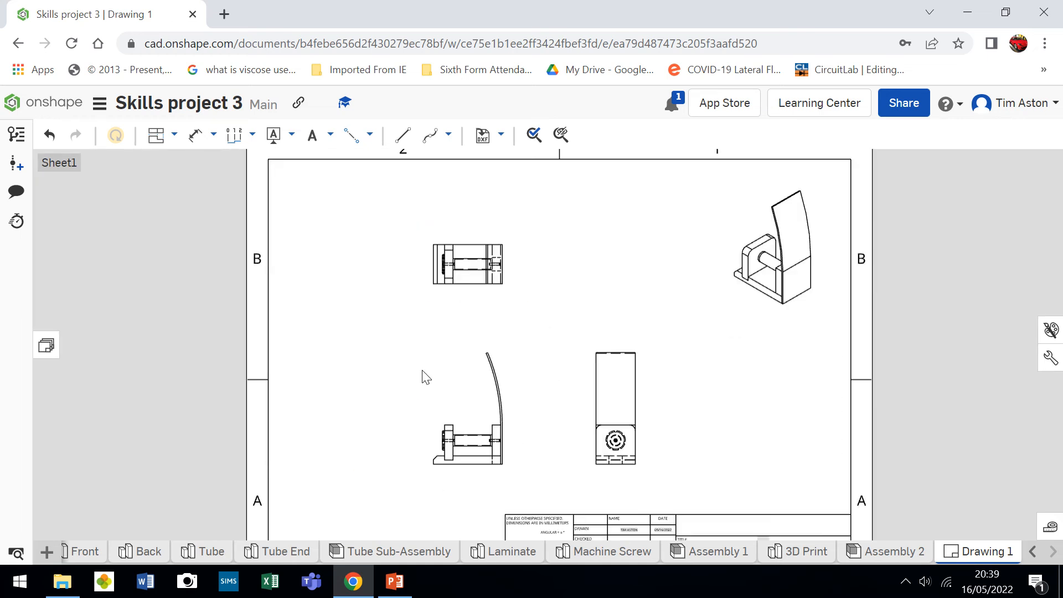
scroll(440, 459, "up", 6)
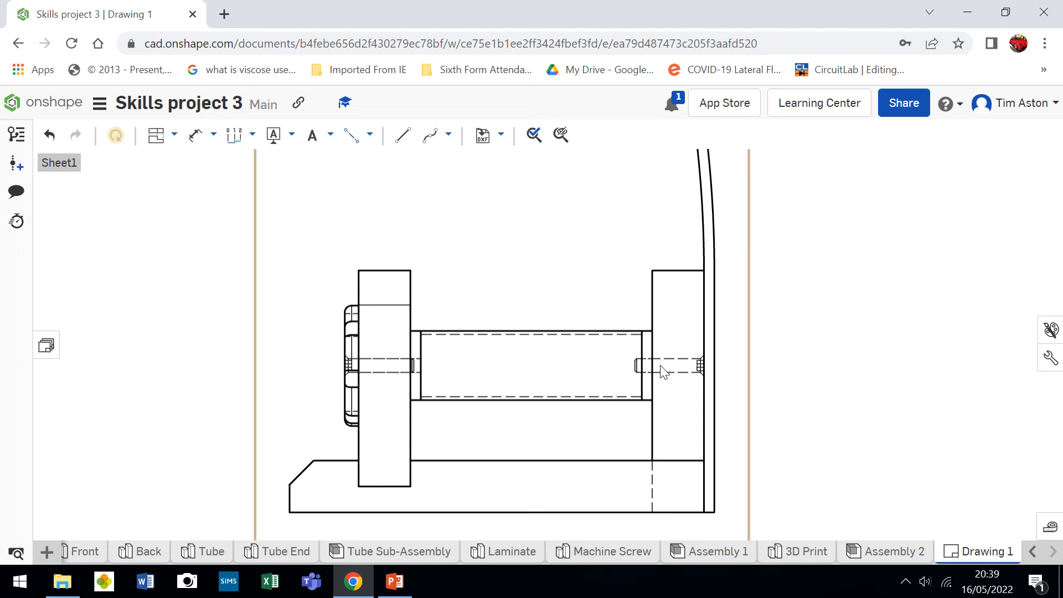
scroll(610, 376, "down", 5)
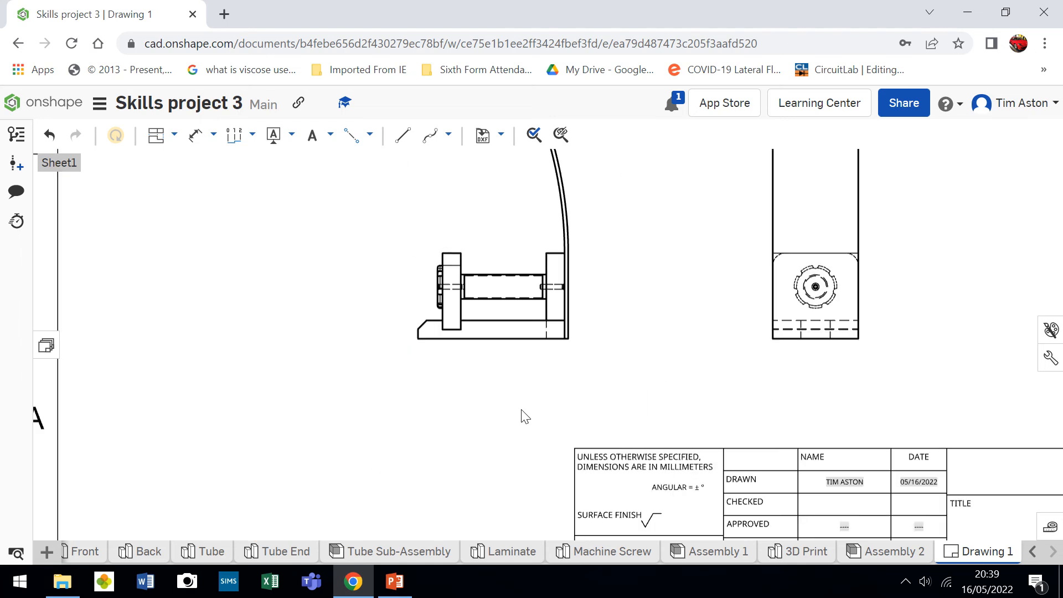
scroll(517, 418, "down", 1)
scroll(499, 413, "up", 1)
scroll(482, 407, "up", 1)
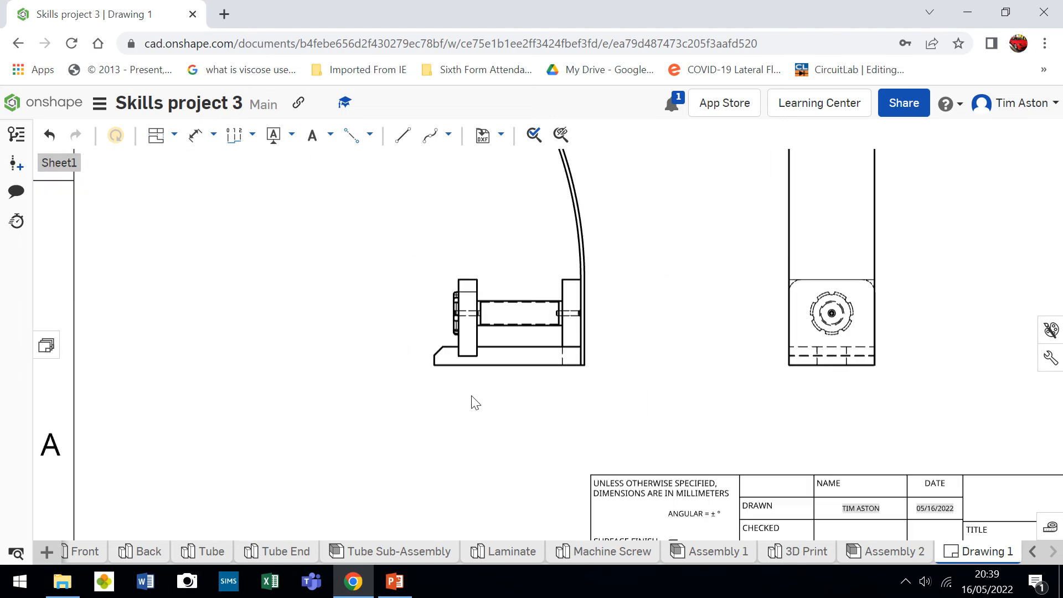
Step: Dimension the base's overall length below the front view, from its bottom-left corner to the laminate's inner face
left_click(194, 136)
scroll(451, 374, "up", 4)
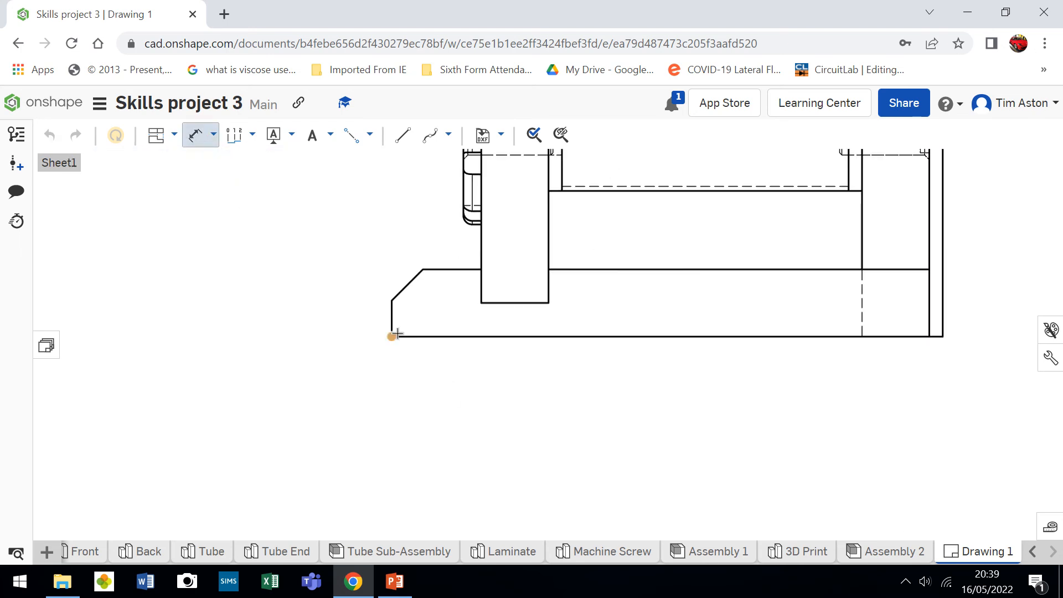
left_click(392, 336)
left_click(928, 337)
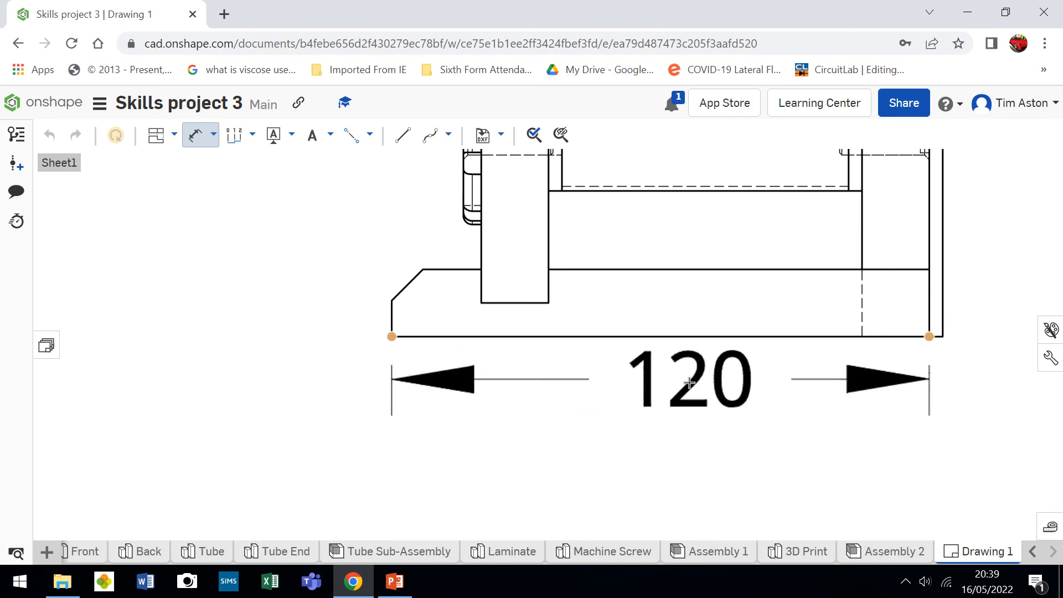
scroll(712, 421, "down", 3)
Step: Dimension the laminate's thickness at its bottom edge in the front view, placing the text just above the base length dimension
scroll(919, 396, "up", 5)
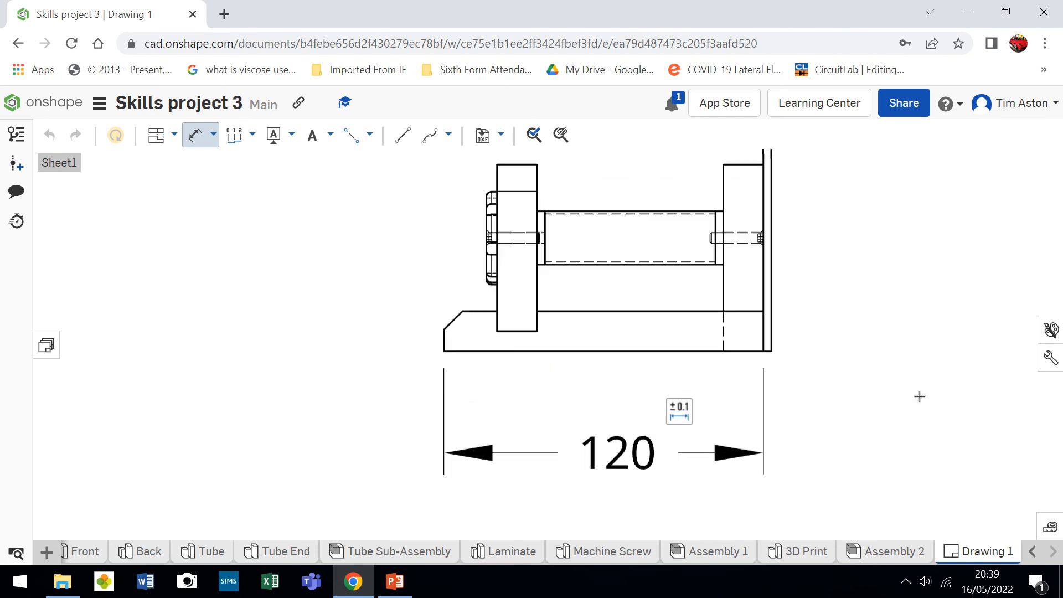
left_click(581, 297)
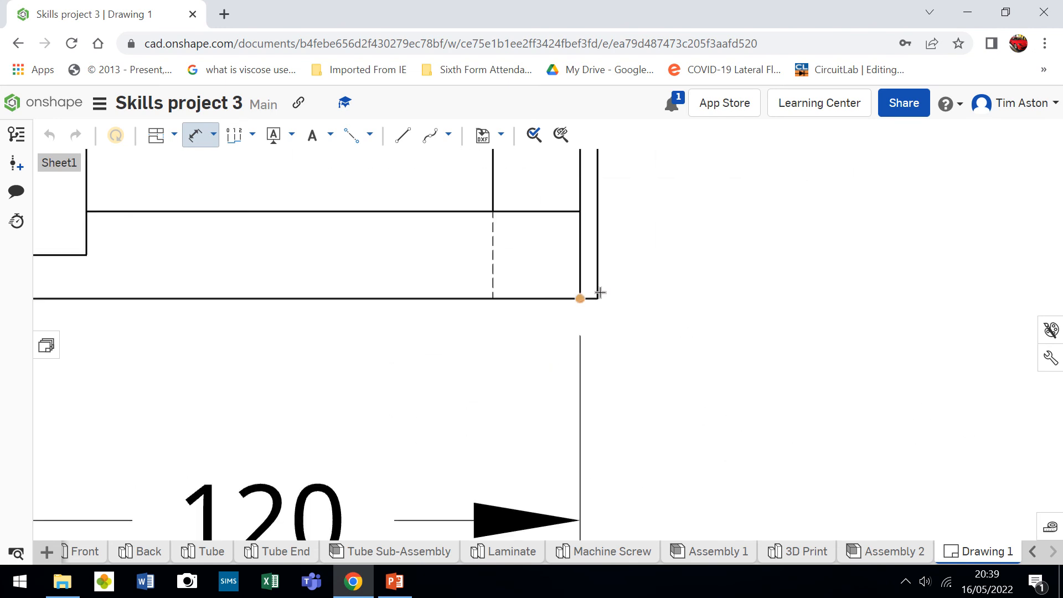
left_click(598, 299)
scroll(603, 290, "down", 3)
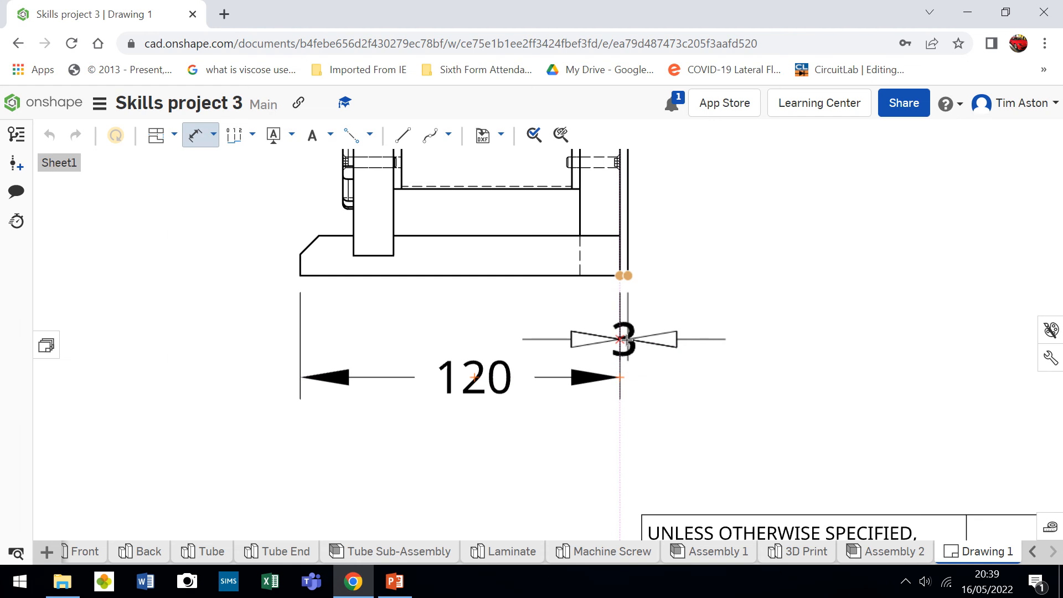
left_click(487, 341)
scroll(681, 396, "down", 3)
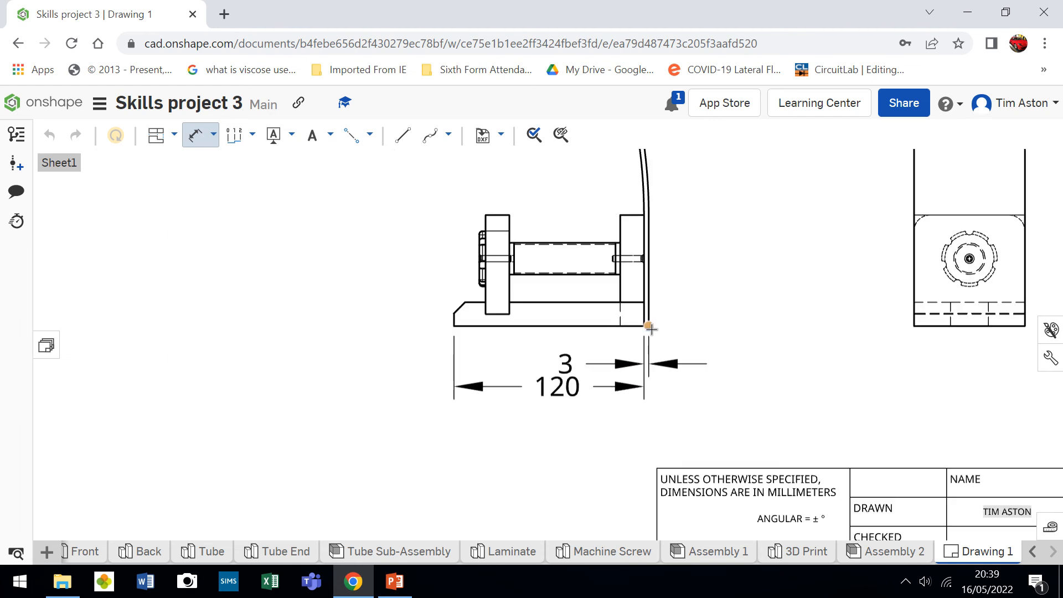
Step: Dimension the laminate's overall height in the front view, from its bottom corner to its upper tip, placing the text between the front and side views
scroll(632, 343, "down", 2)
scroll(610, 192, "up", 5)
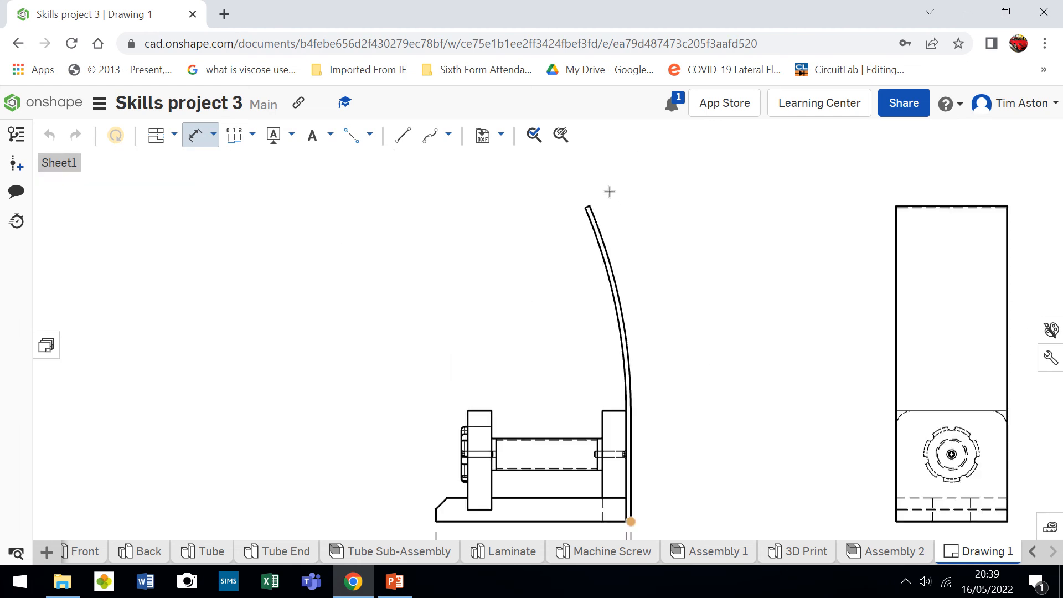
left_click(576, 218)
scroll(570, 218, "down", 5)
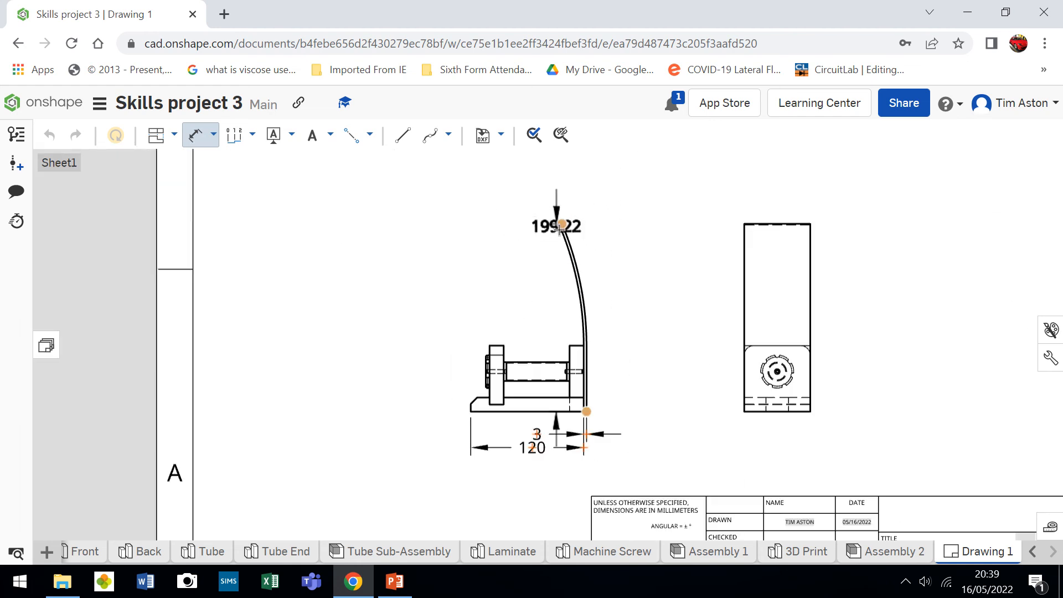
left_click(642, 335)
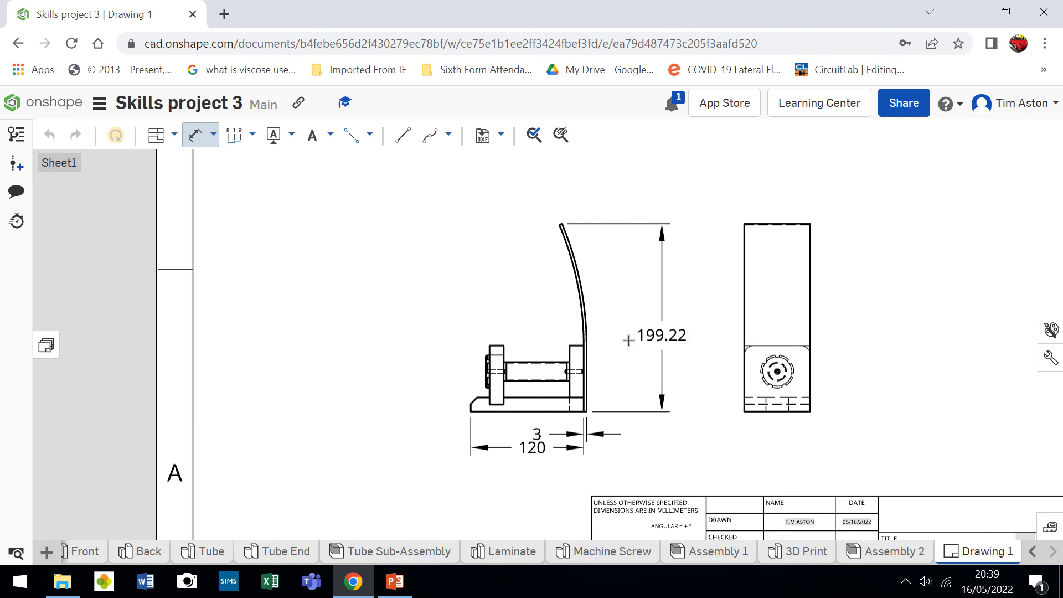
Step: Dimension the thickness of the upright beside the wheel in the front view, placing the text above the upright
scroll(487, 356, "up", 5)
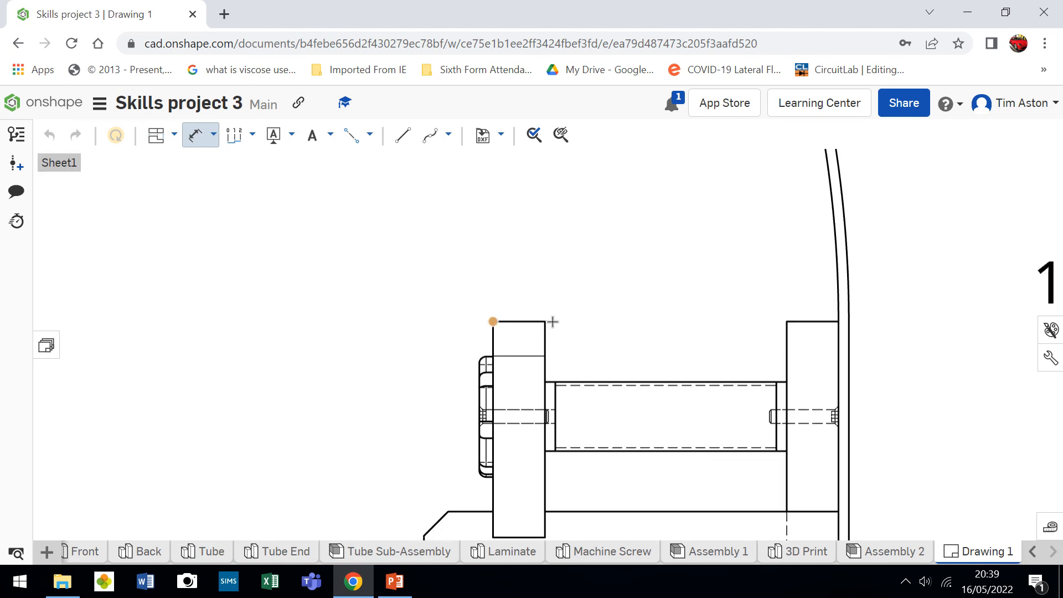
left_click(492, 321)
left_click(522, 188)
Step: Dimension the height of the upright beside the wheel, from its upper to its lower outer corner, placing the text outside the front view
scroll(534, 200, "down", 4)
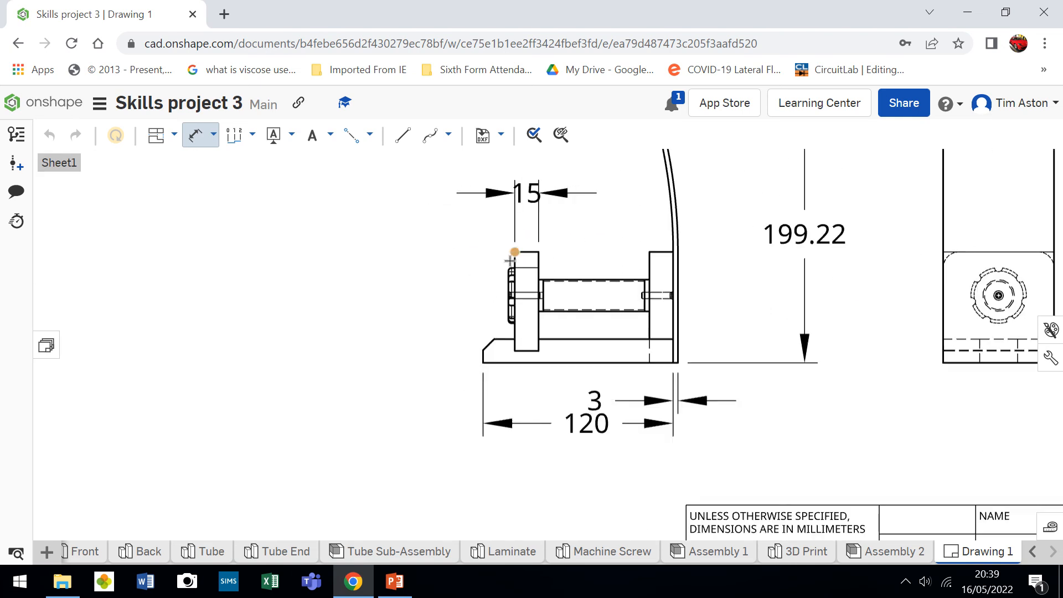
left_click(515, 253)
left_click(514, 351)
left_click(357, 339)
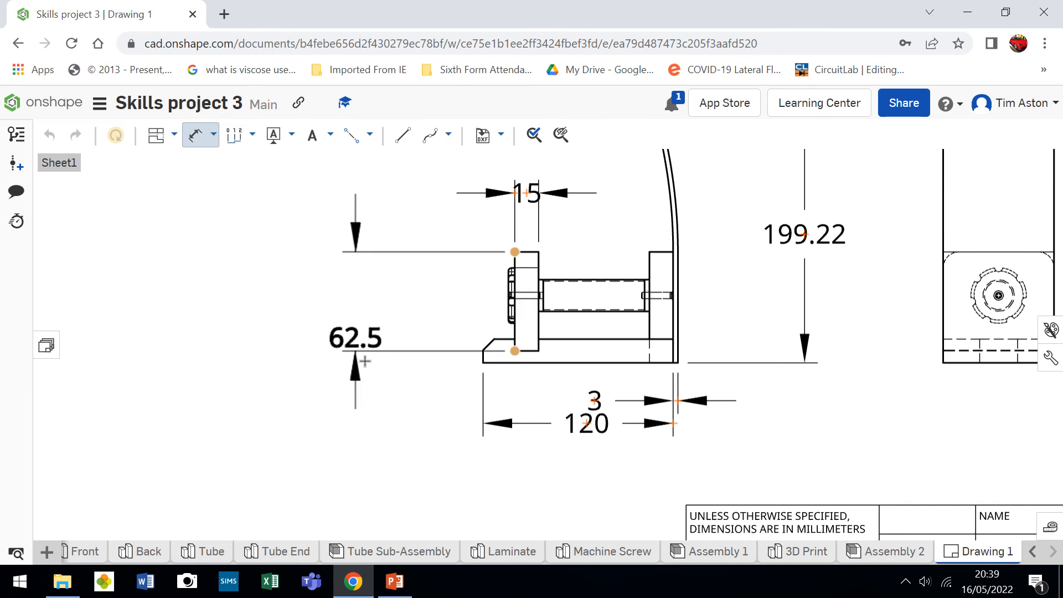
Step: Dimension the gap between the two uprights along the tube in the front view, placing the text above the upright thickness dimension
scroll(534, 280, "up", 5)
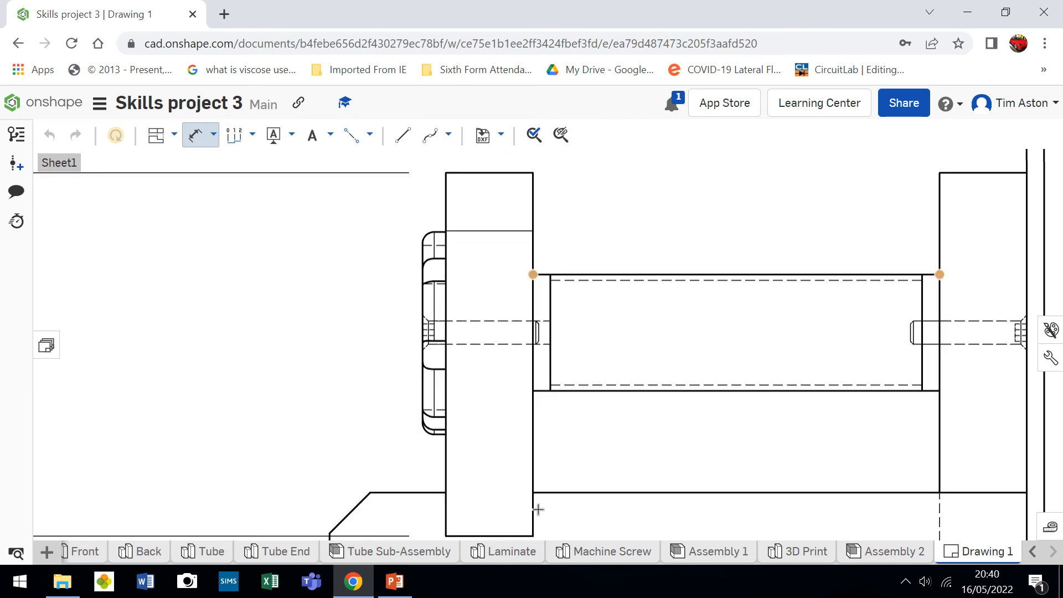
scroll(538, 509, "down", 3)
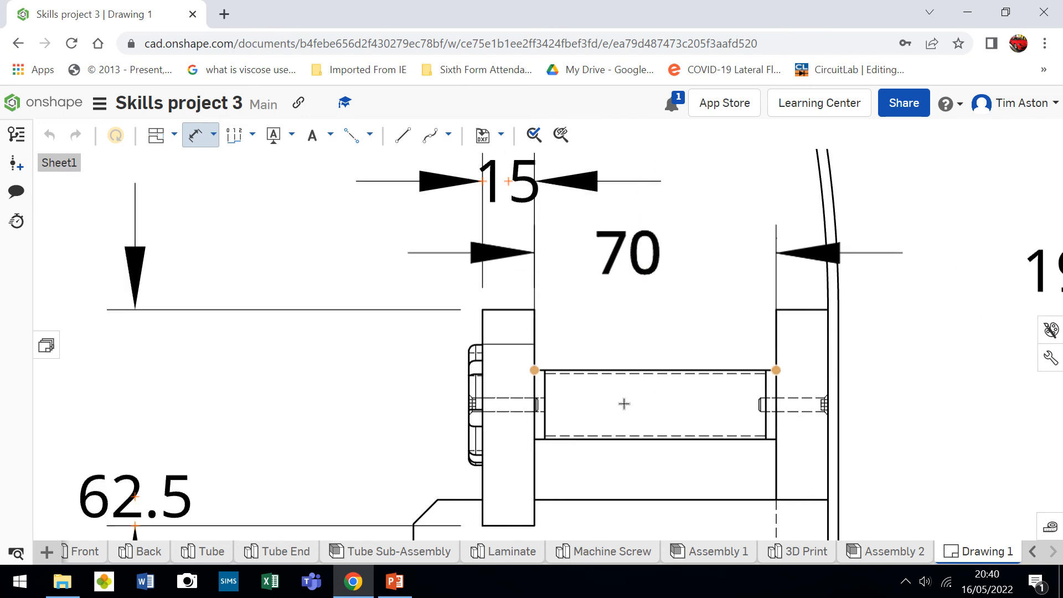
scroll(624, 404, "down", 2)
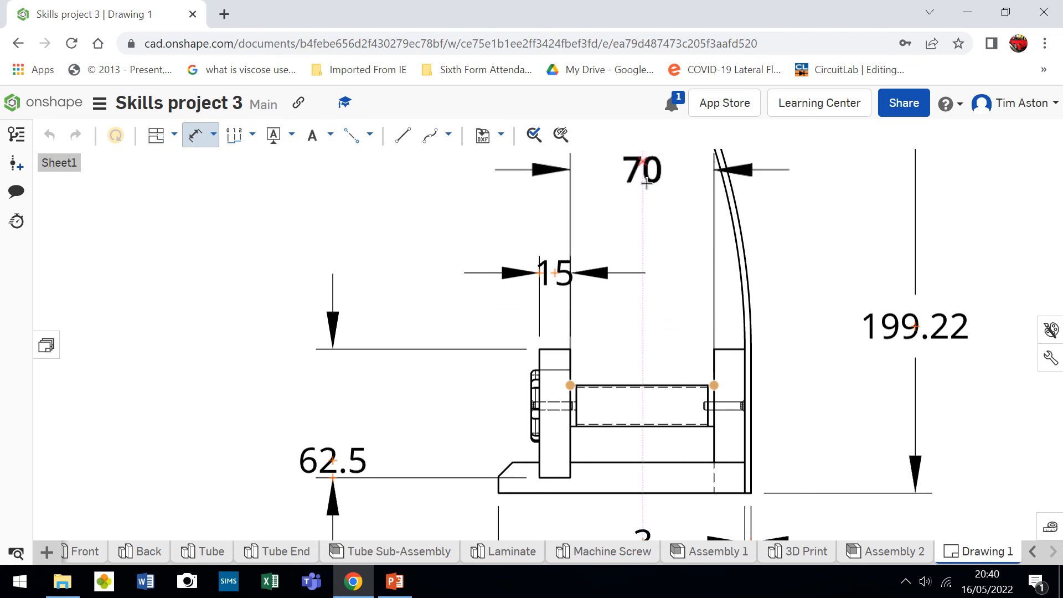
left_click(643, 184)
Step: Add a radius dimension to the wheel's dashed outer arc in the side view, placing the text outside the view
scroll(523, 261, "down", 4)
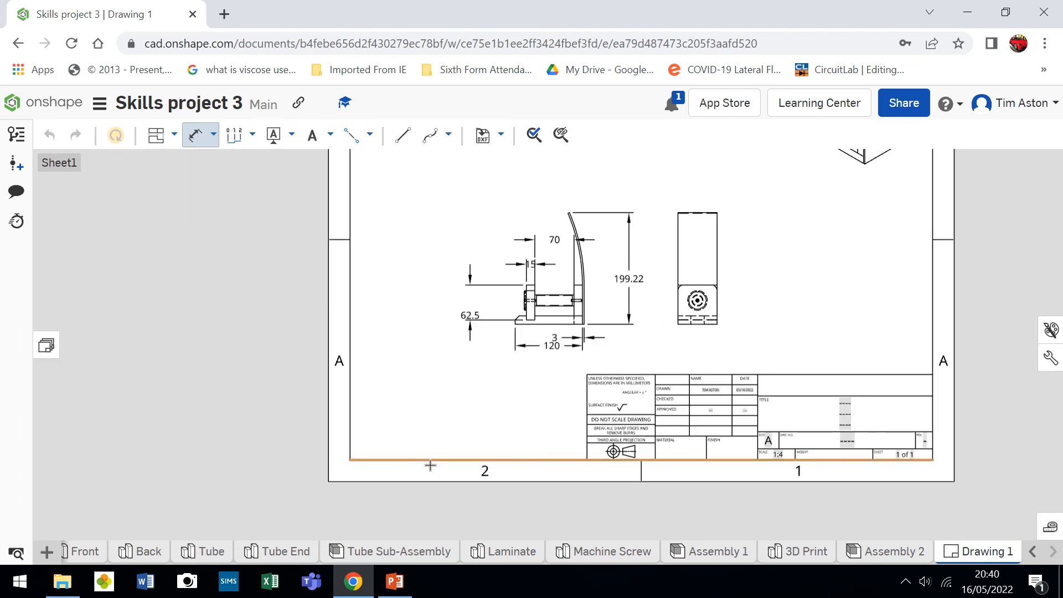
scroll(712, 271, "up", 3)
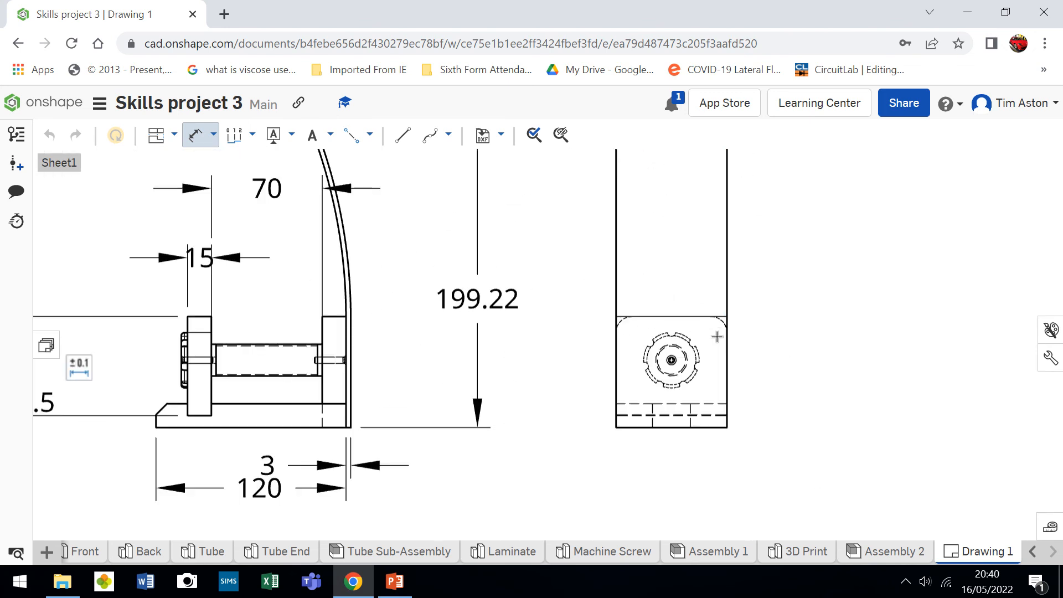
scroll(716, 395, "up", 3)
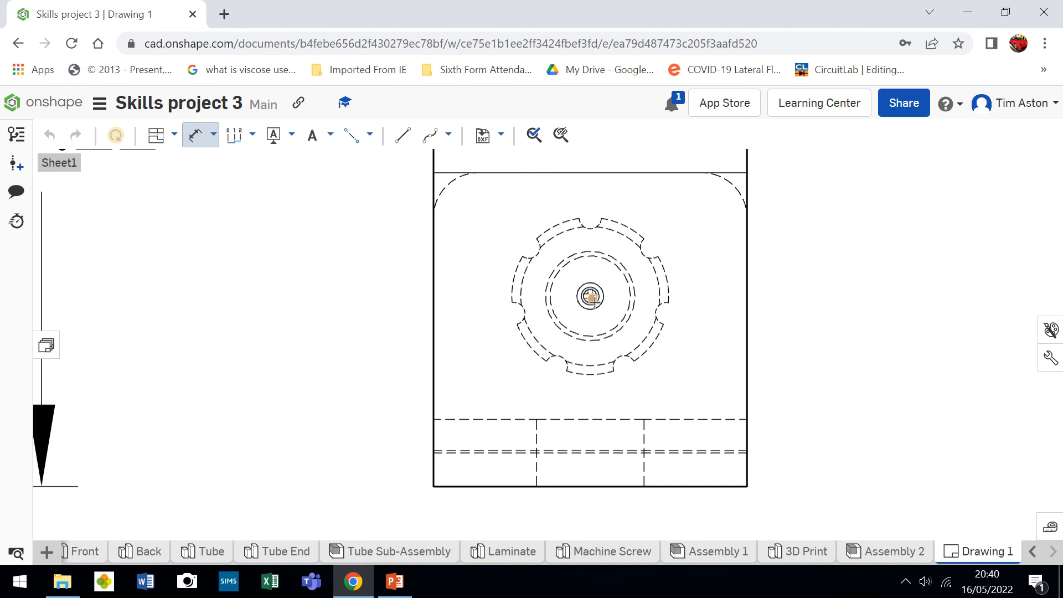
scroll(591, 298, "up", 5)
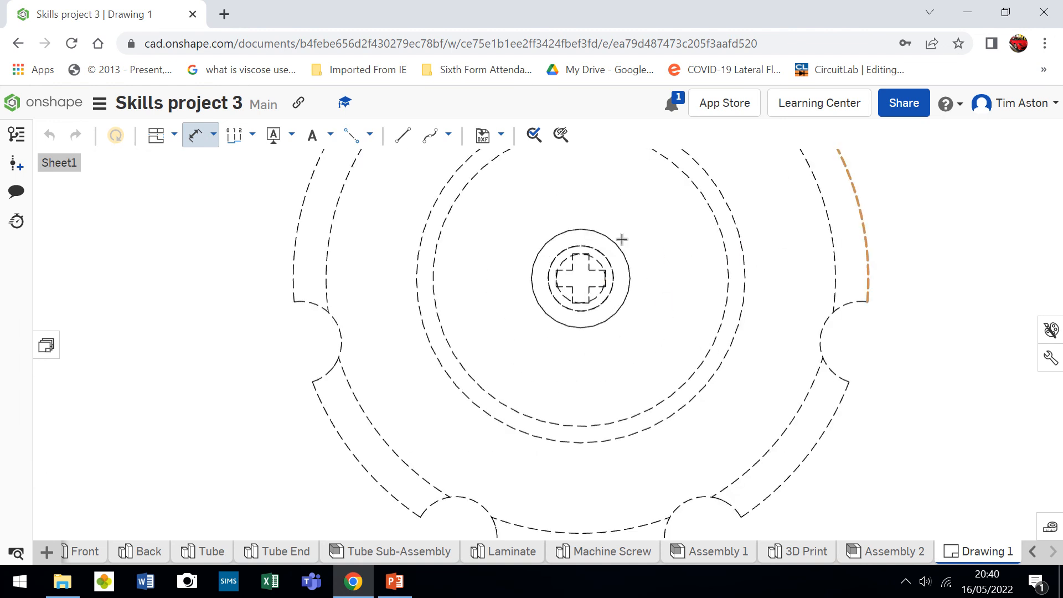
scroll(621, 240, "down", 10)
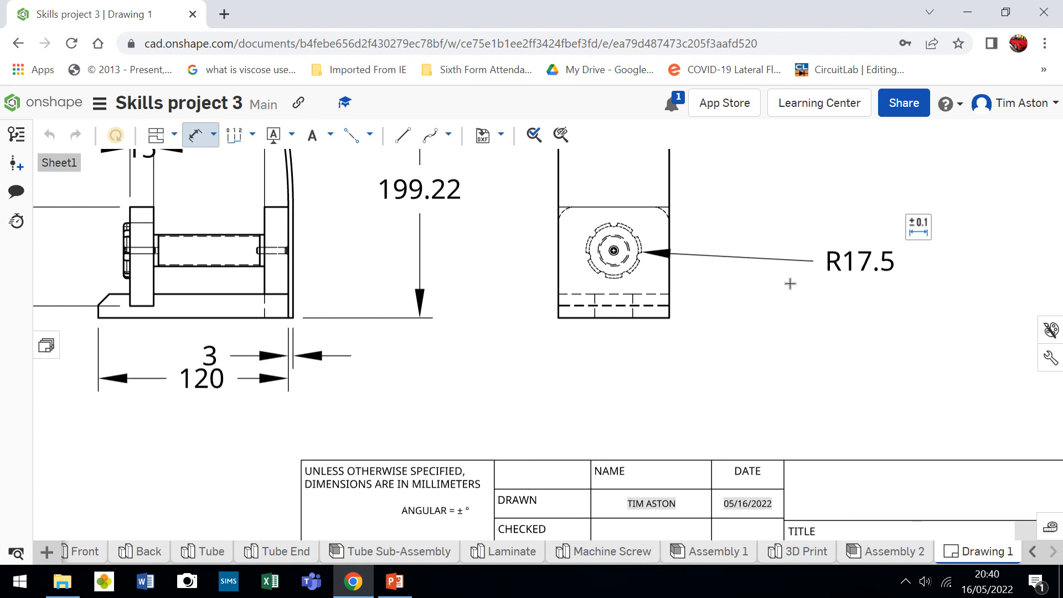
Step: Enter SKILLS PROJECT on the middle title line of the title block
scroll(792, 284, "down", 5)
scroll(761, 460, "up", 5)
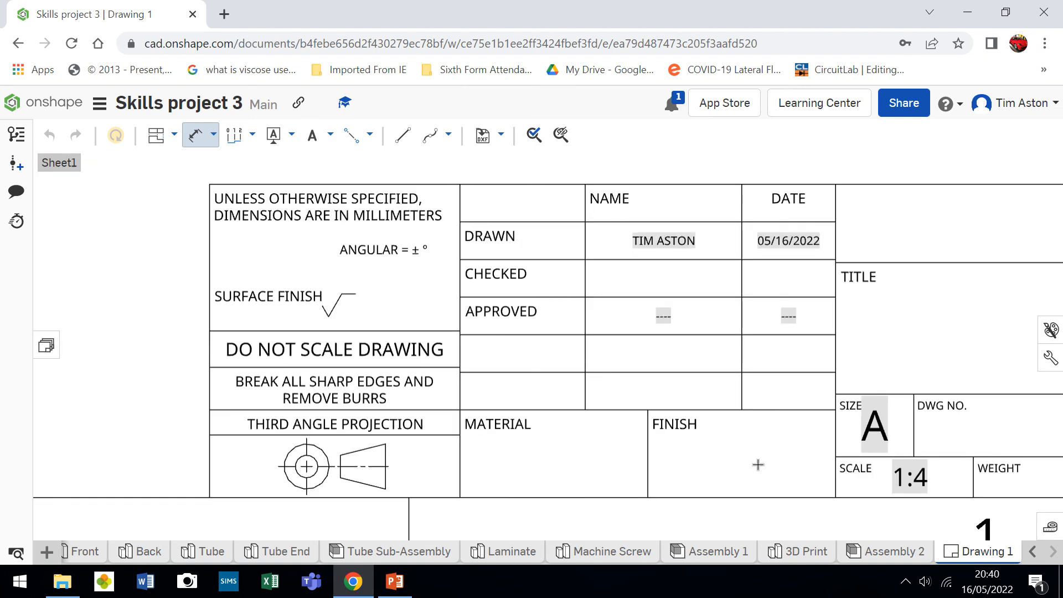
scroll(114, 371, "down", 2)
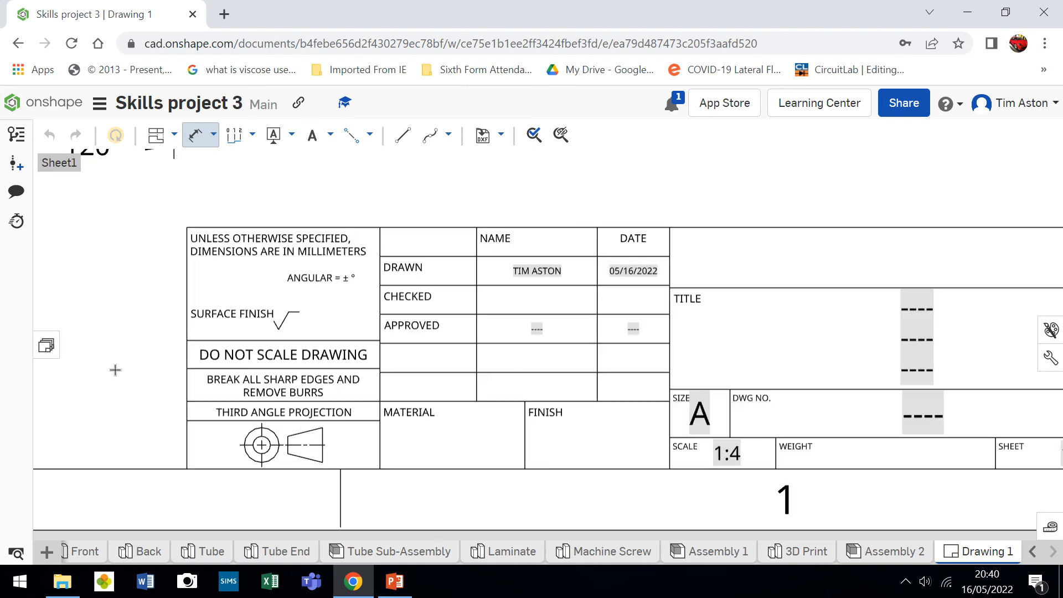
double_click(913, 344)
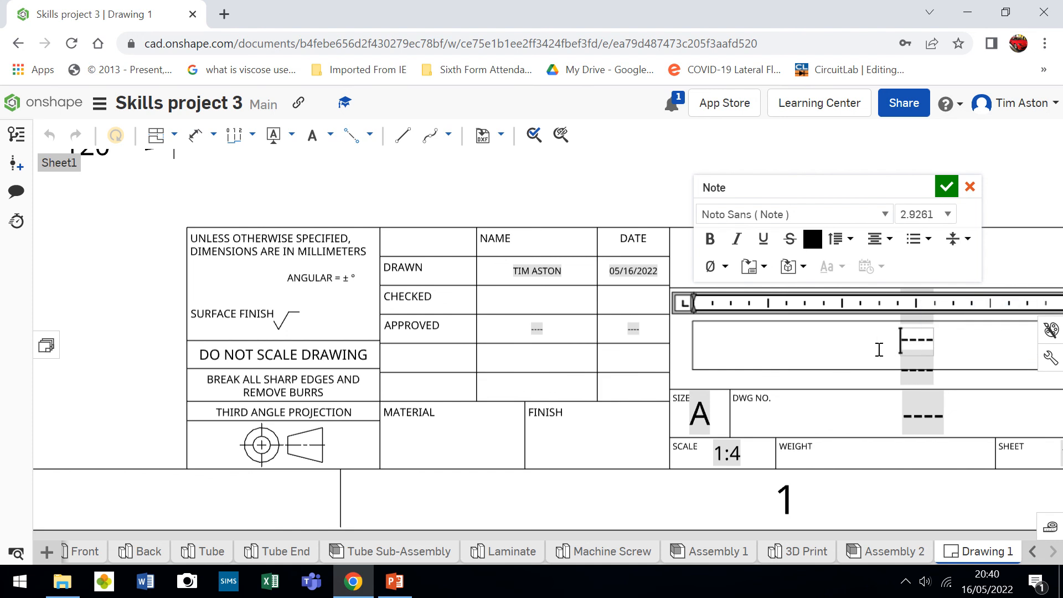
type("SKIL")
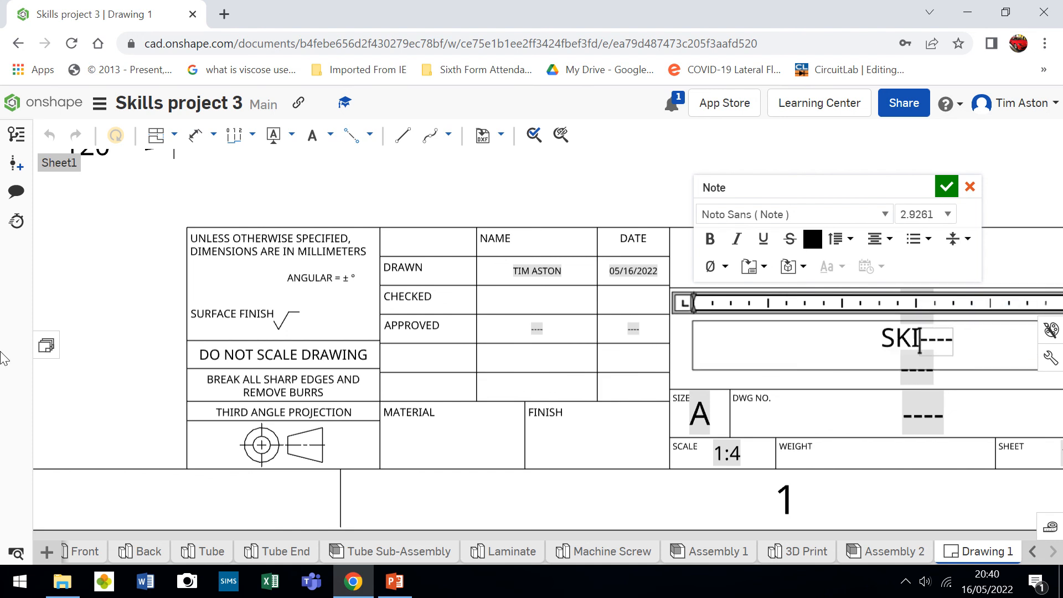
type("LS PROJECT")
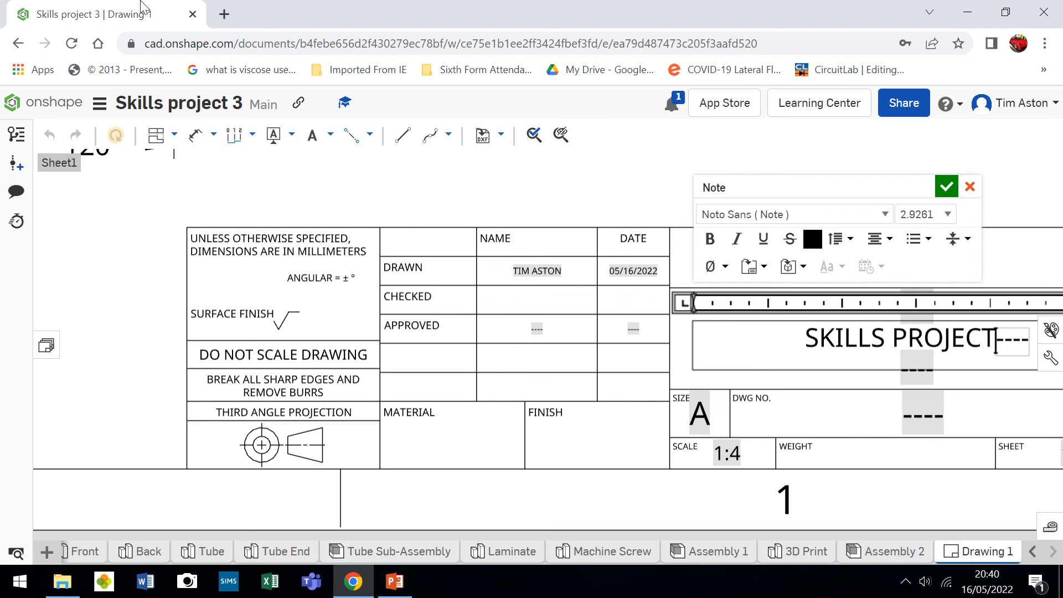
left_click(946, 187)
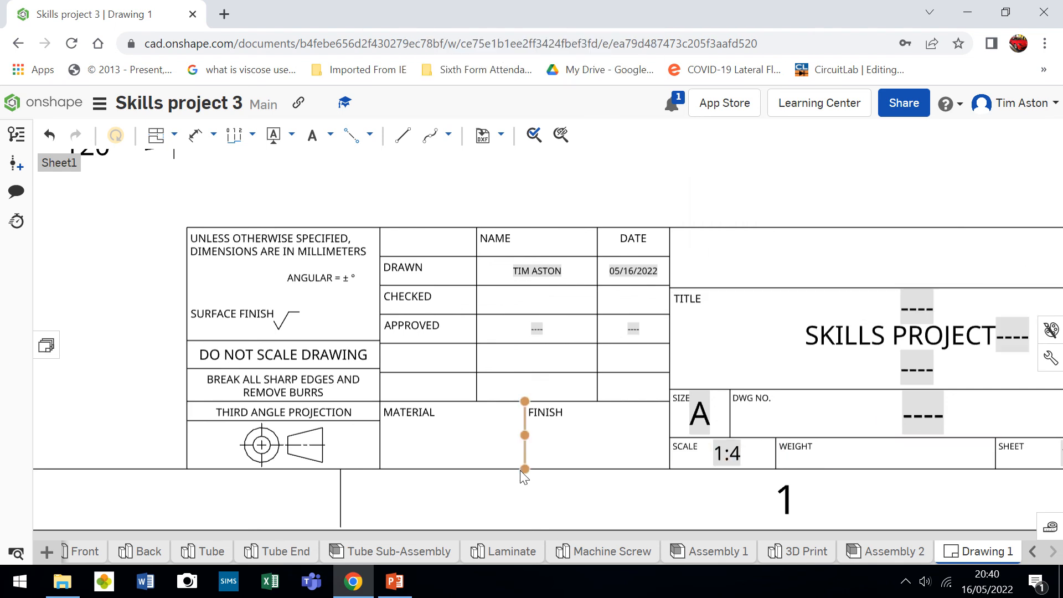
Step: Enter PINE in capitals as the material in the title block
double_click(452, 434)
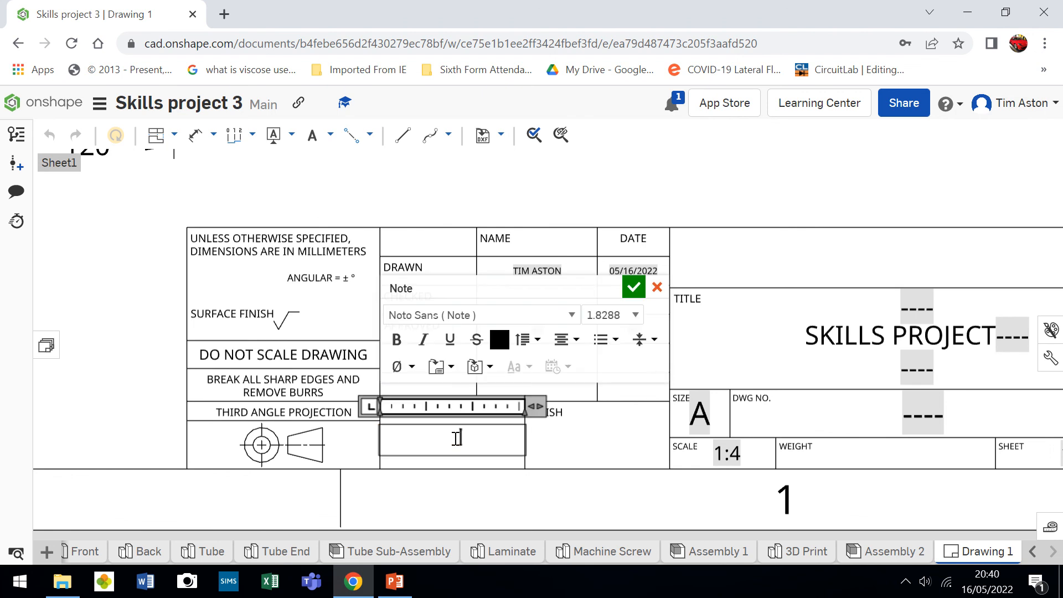
type("p")
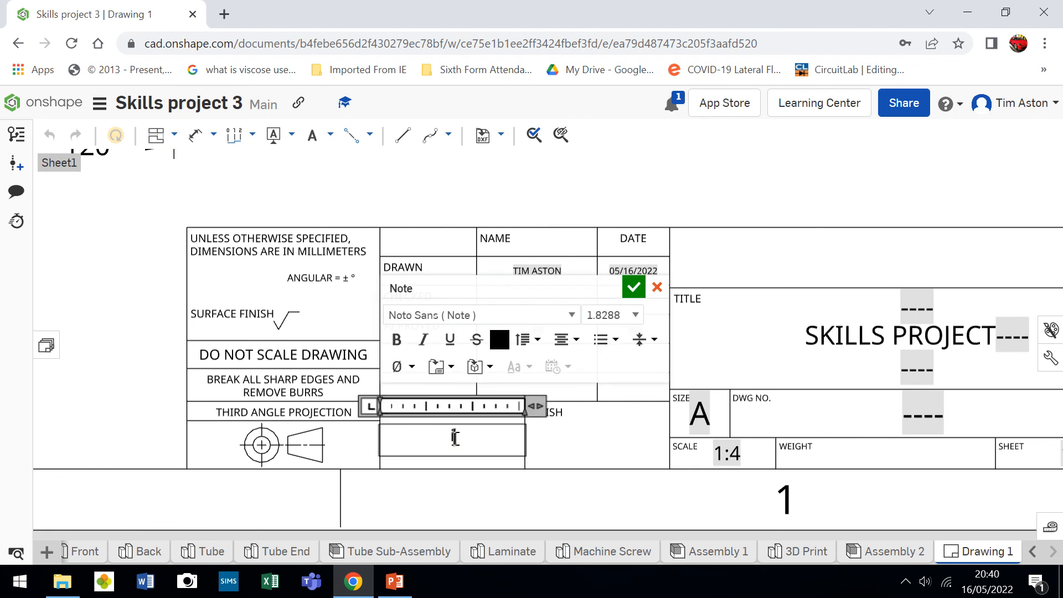
type("ine")
key("BackSpace")
key("BackSpace")
key("BackSpace")
key("BackSpace")
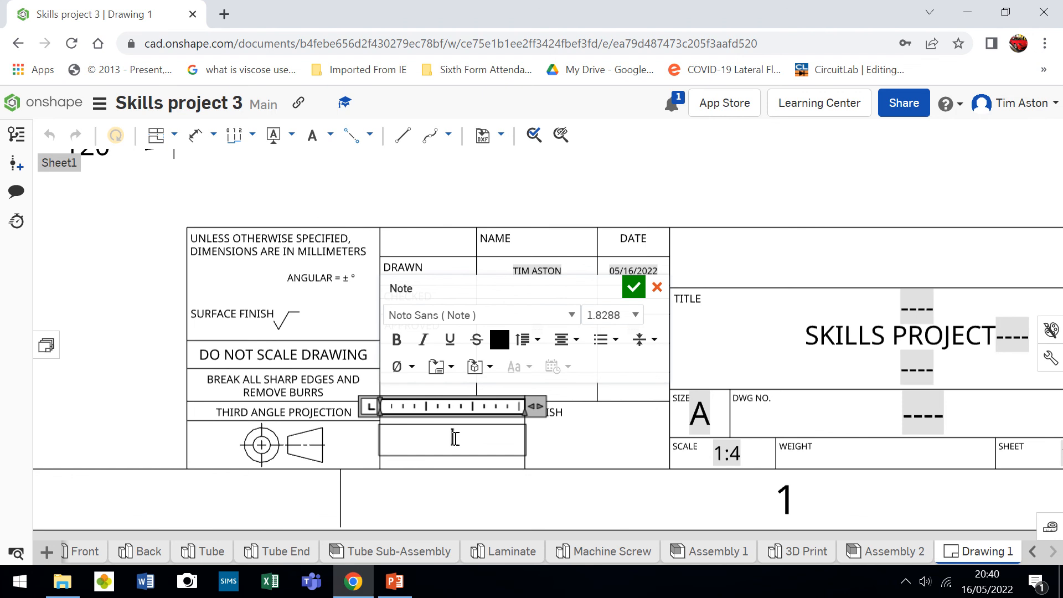
type("PINE")
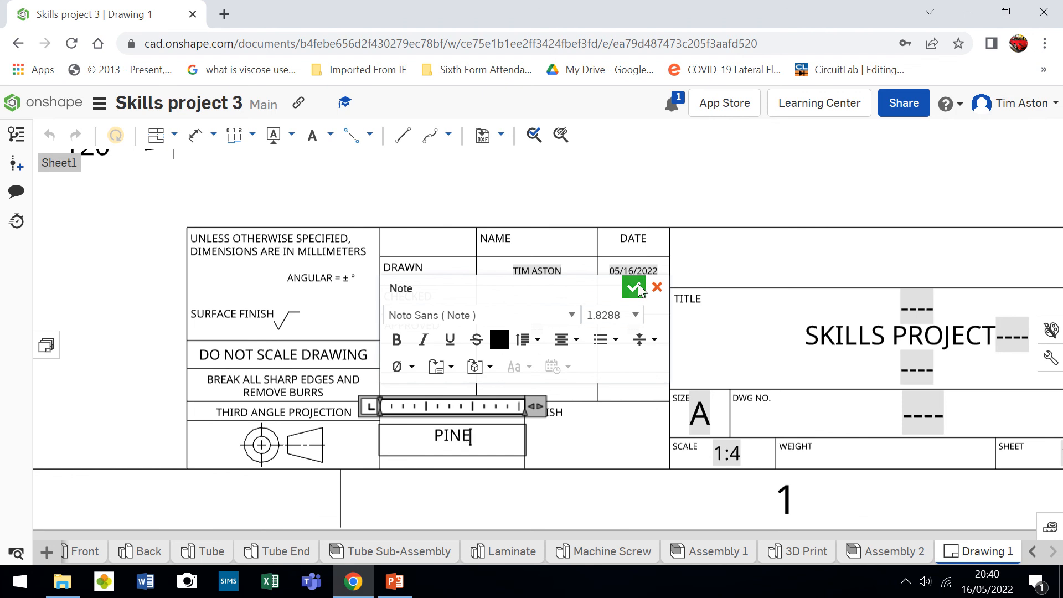
left_click(634, 288)
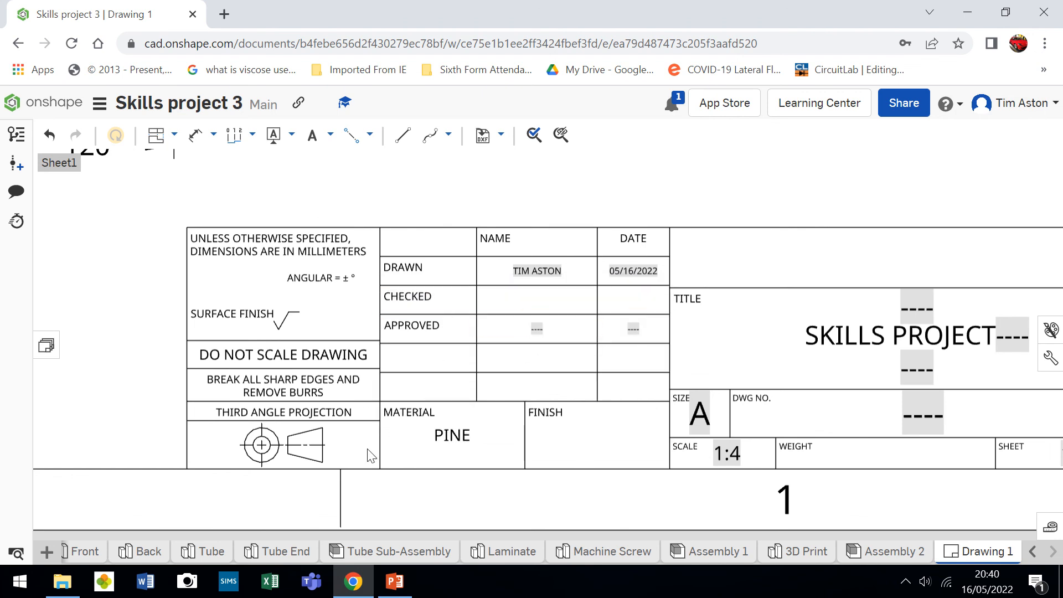
Step: Enter 0001 as the drawing number in the title block
scroll(405, 376, "down", 5)
scroll(610, 445, "down", 4)
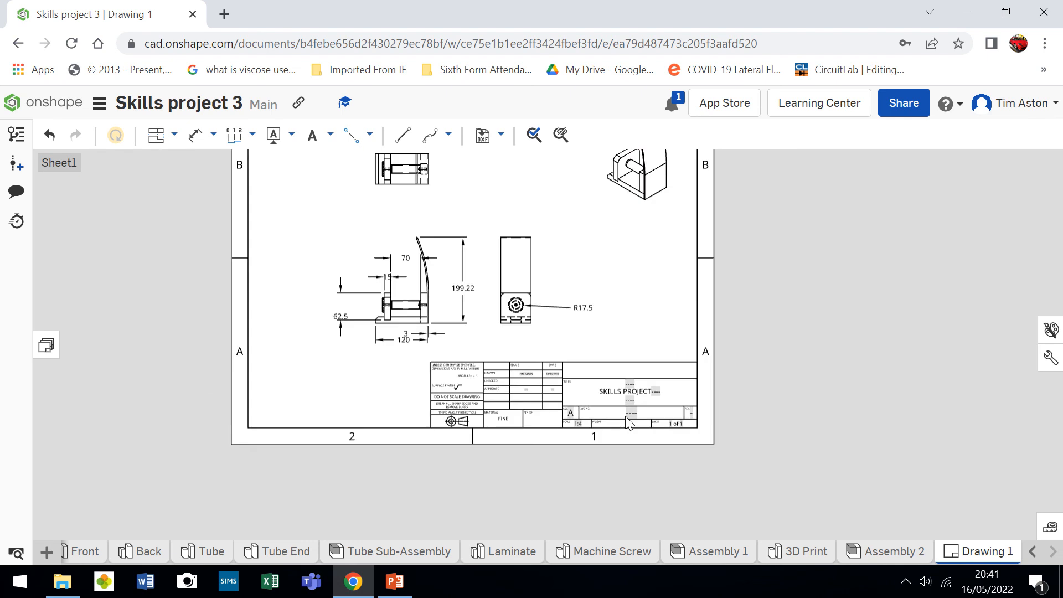
scroll(694, 314, "up", 2)
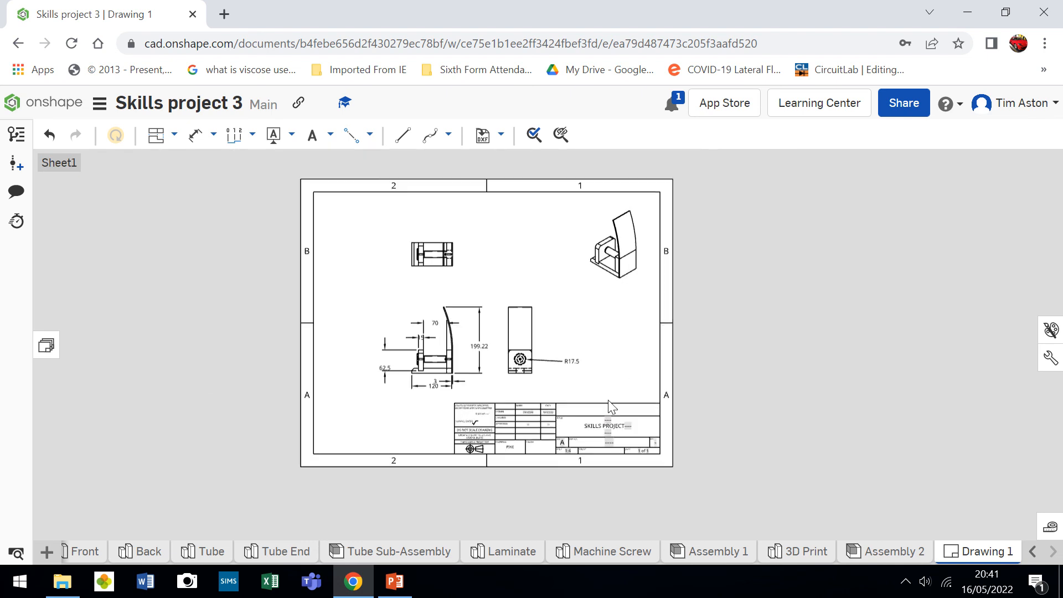
scroll(608, 400, "up", 4)
scroll(715, 188, "down", 1)
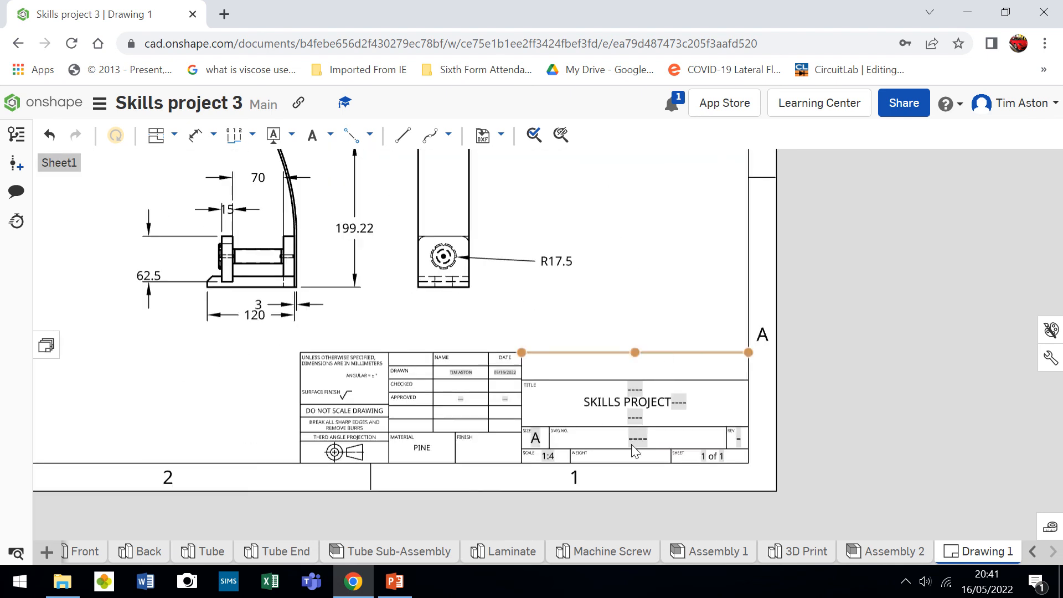
scroll(631, 454, "up", 3)
double_click(646, 419)
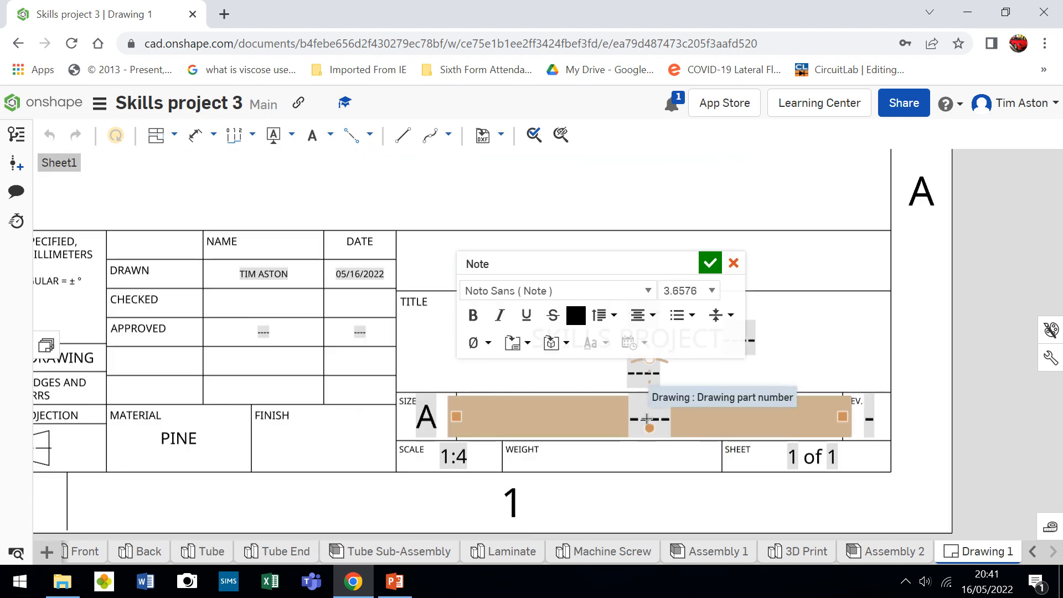
type("0001")
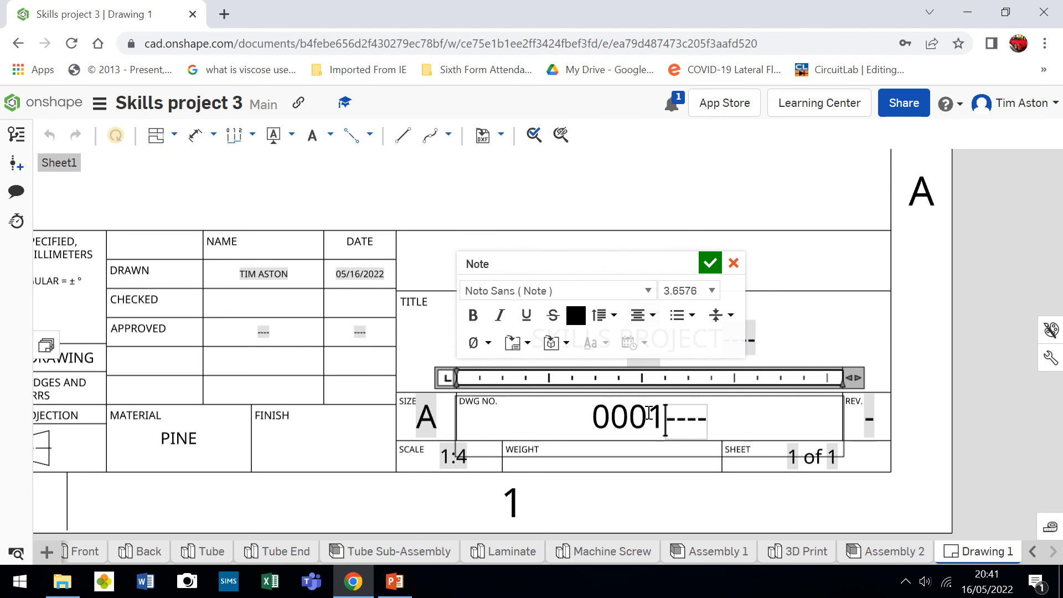
left_click(709, 263)
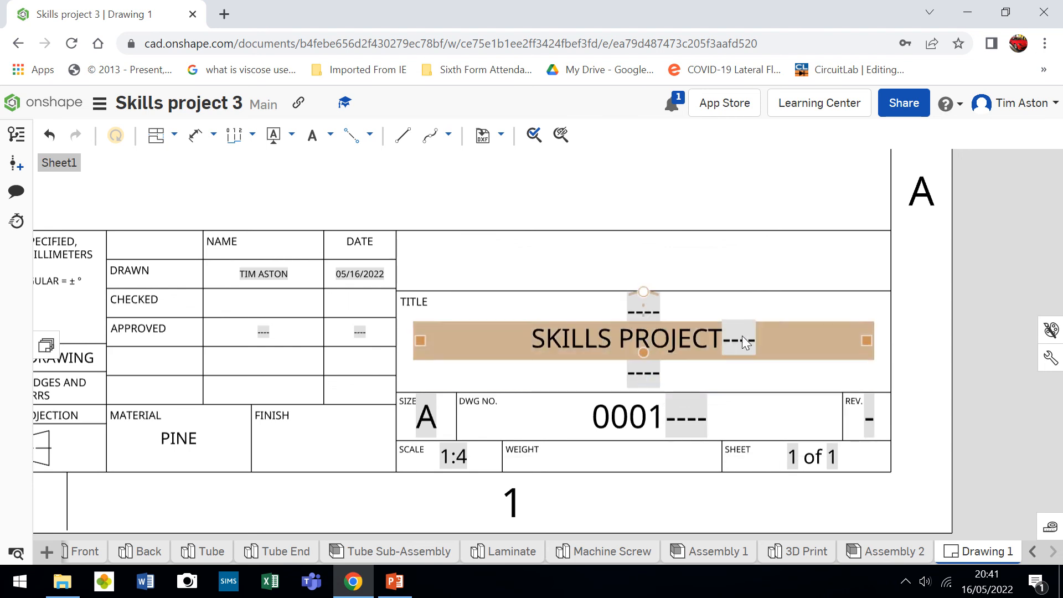
scroll(742, 336, "down", 6)
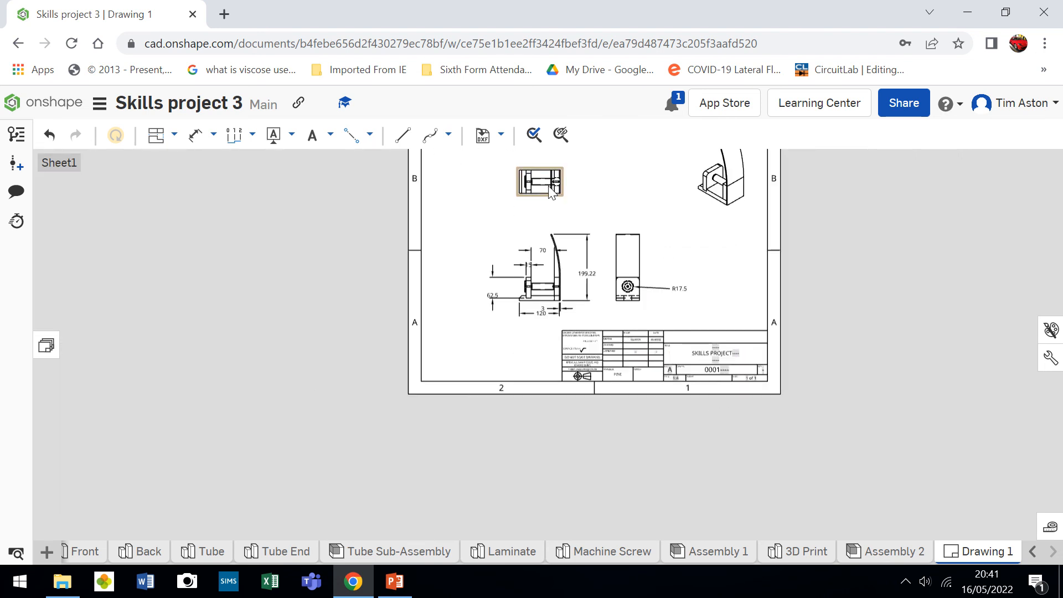
scroll(554, 188, "up", 3)
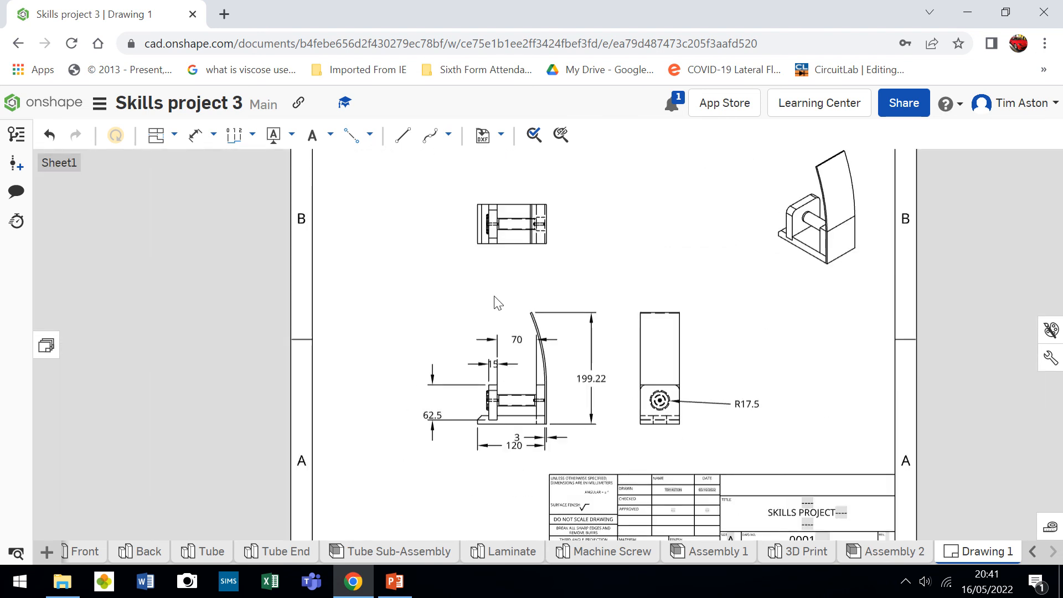